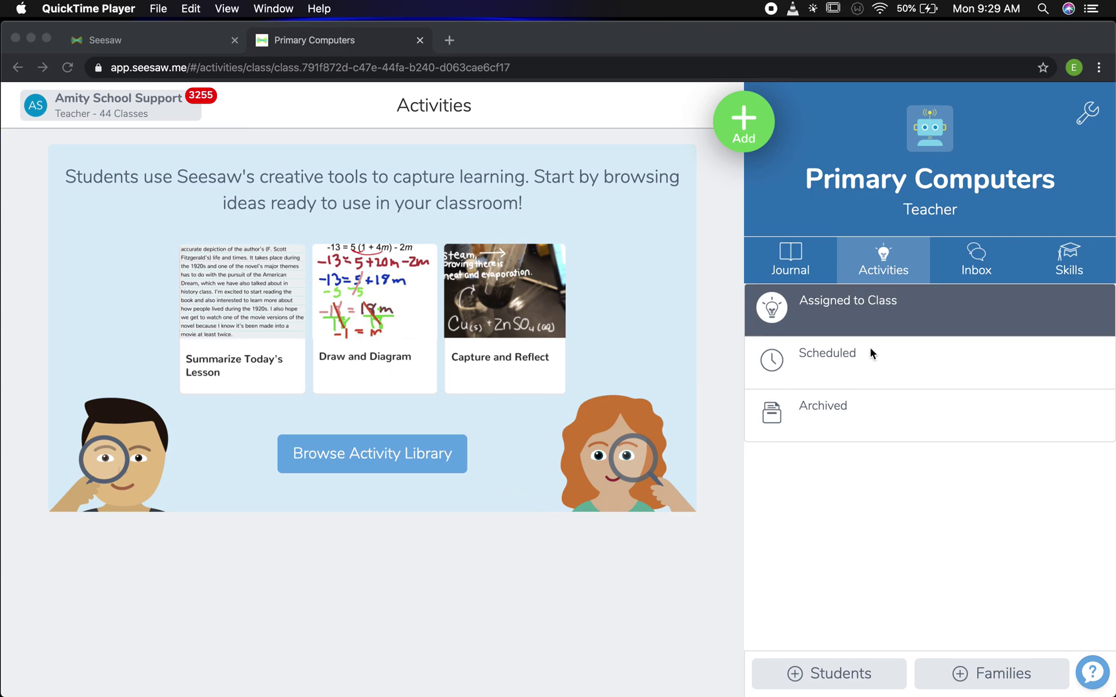
Open the Word Processing activity from My Library and start assigning it to classes.
left_click(744, 122)
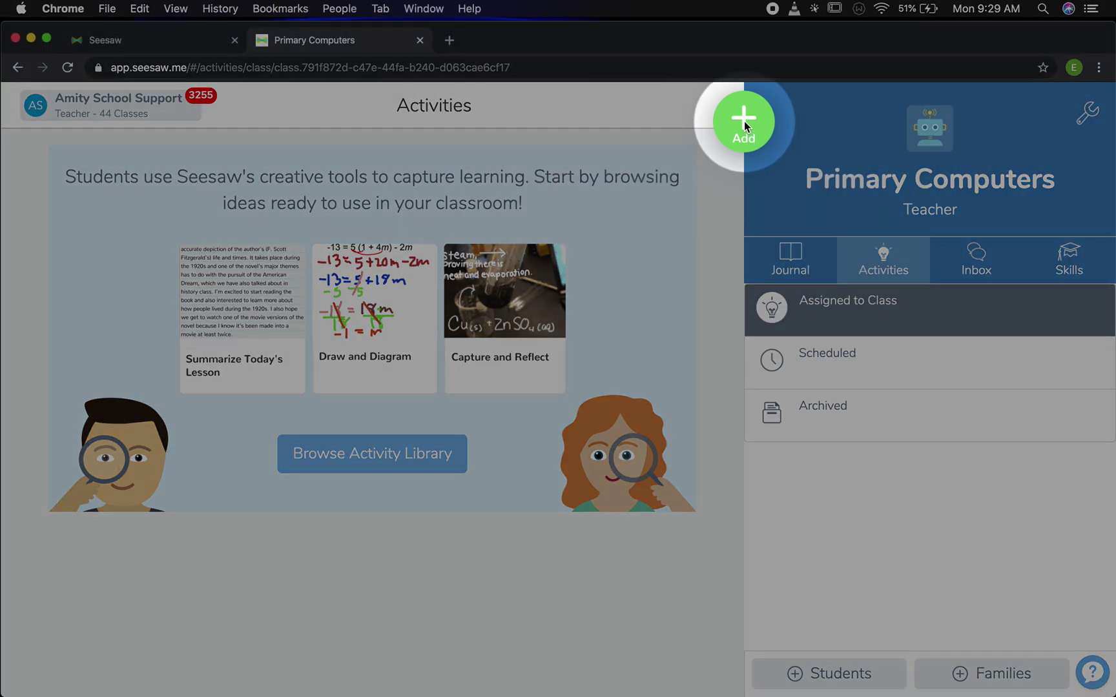
left_click(744, 123)
left_click(602, 203)
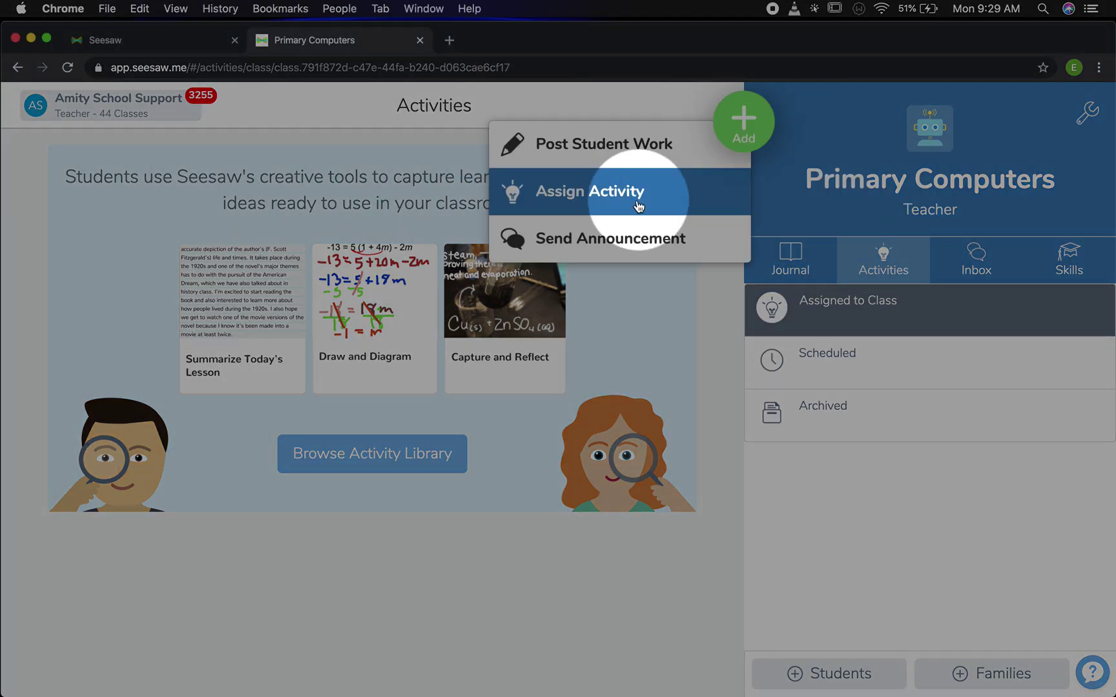
left_click(566, 194)
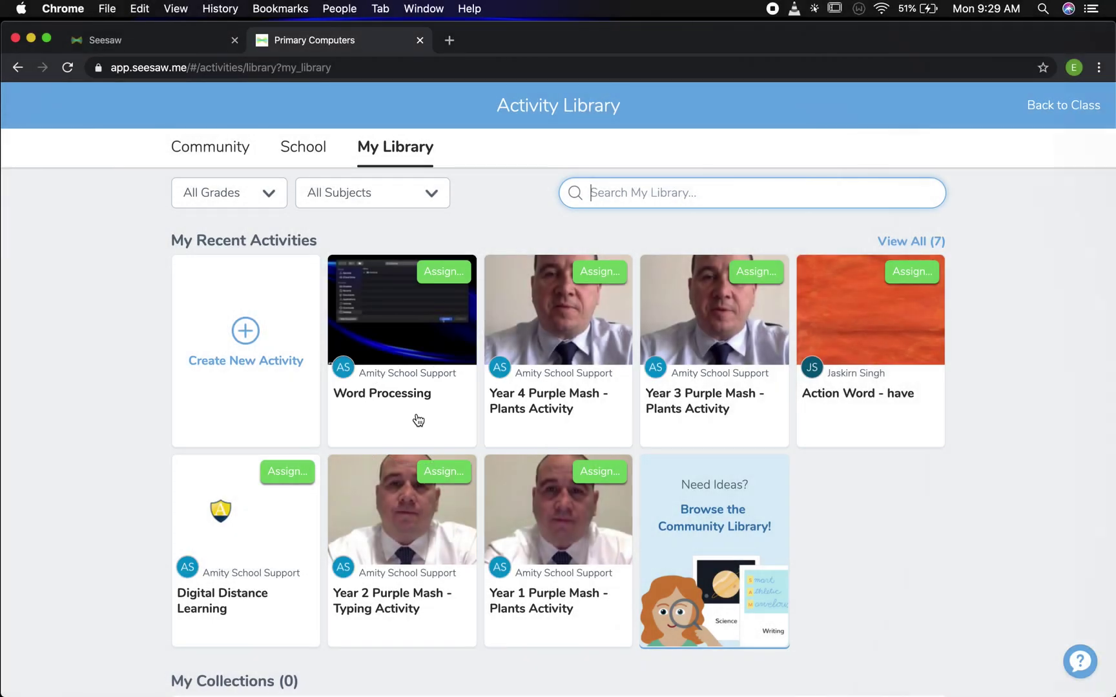
left_click(434, 422)
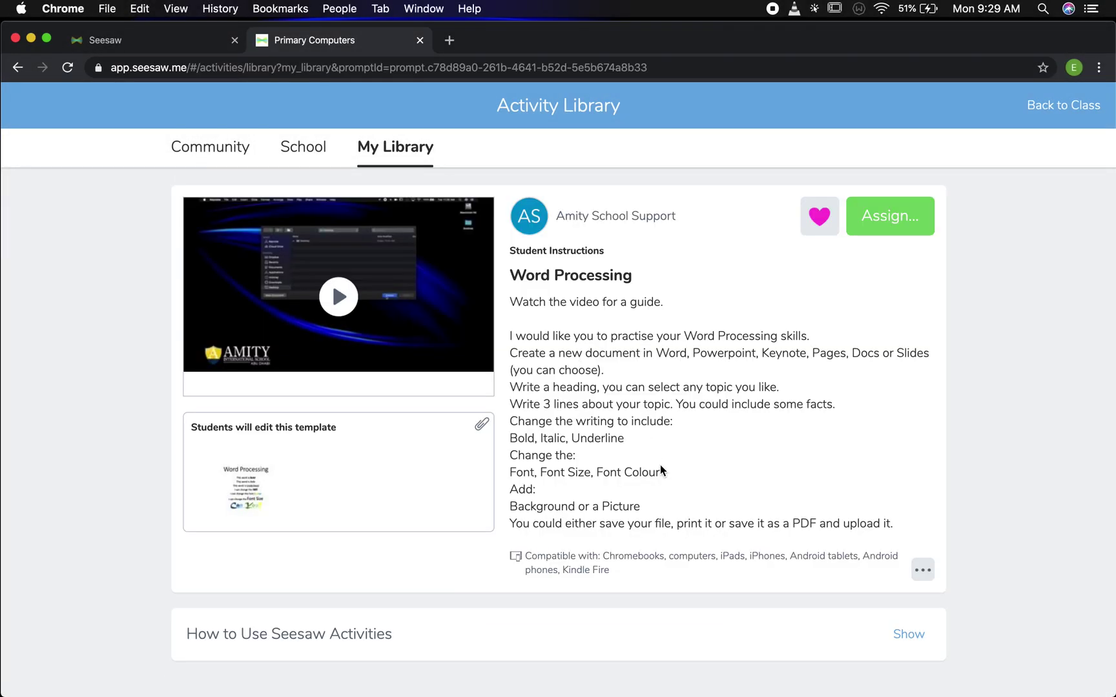
left_click(886, 227)
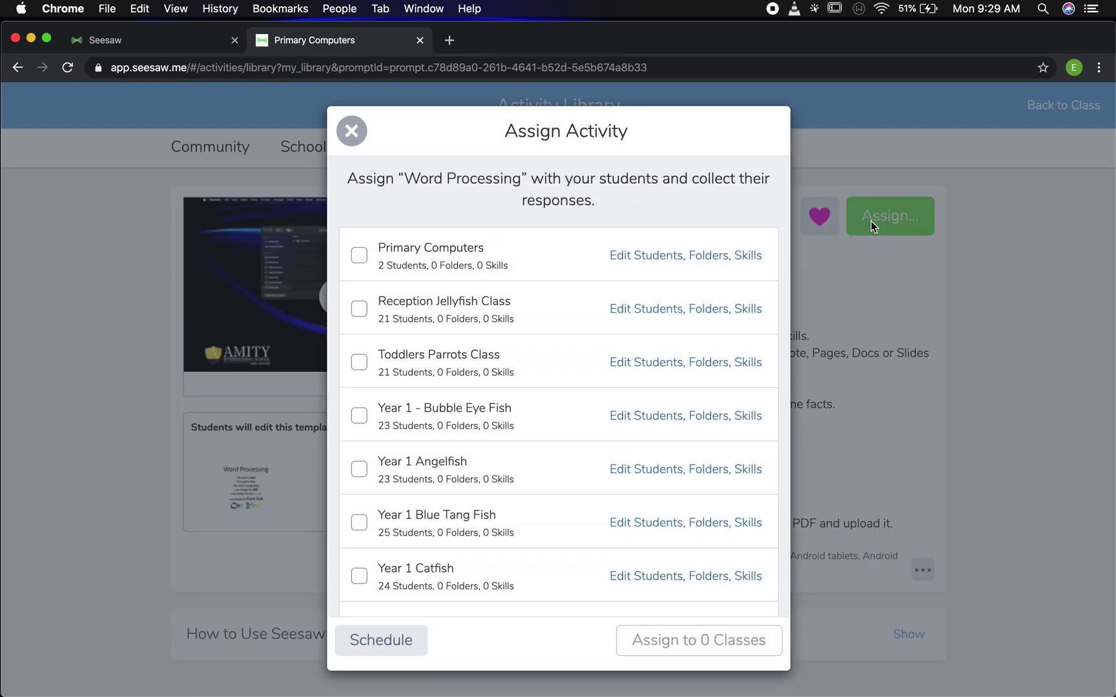
Select the Year 4 Sharks, Year 4 Walrus and Year 4 Whale classes for the assignment.
scroll(573, 492, "down", 20)
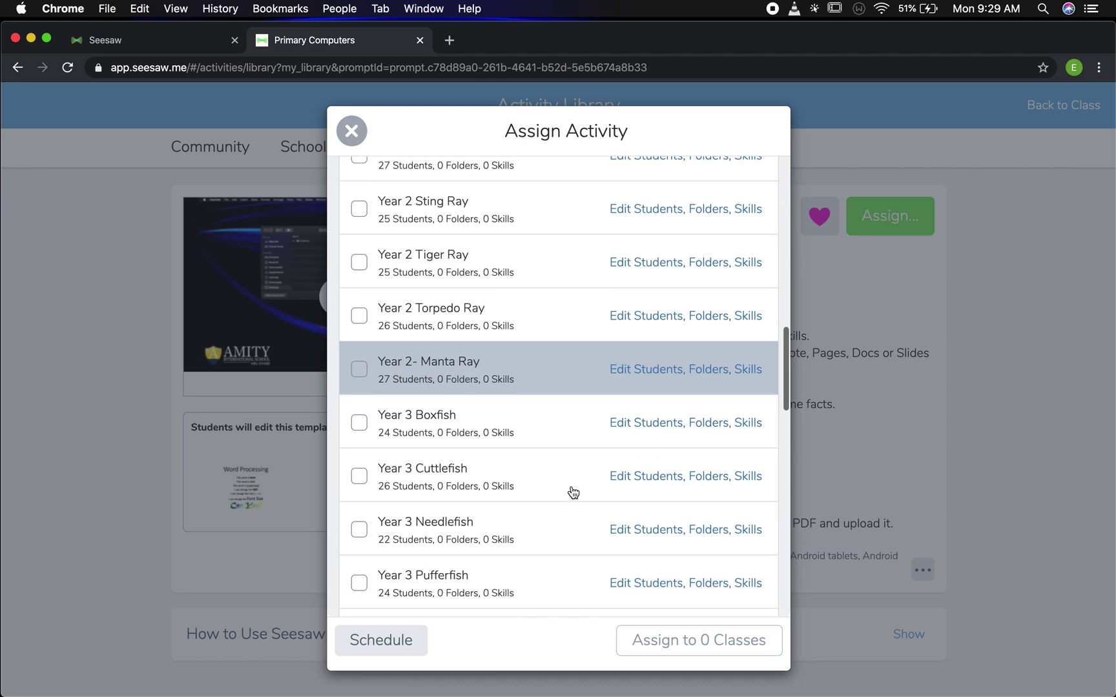
scroll(574, 492, "down", 5)
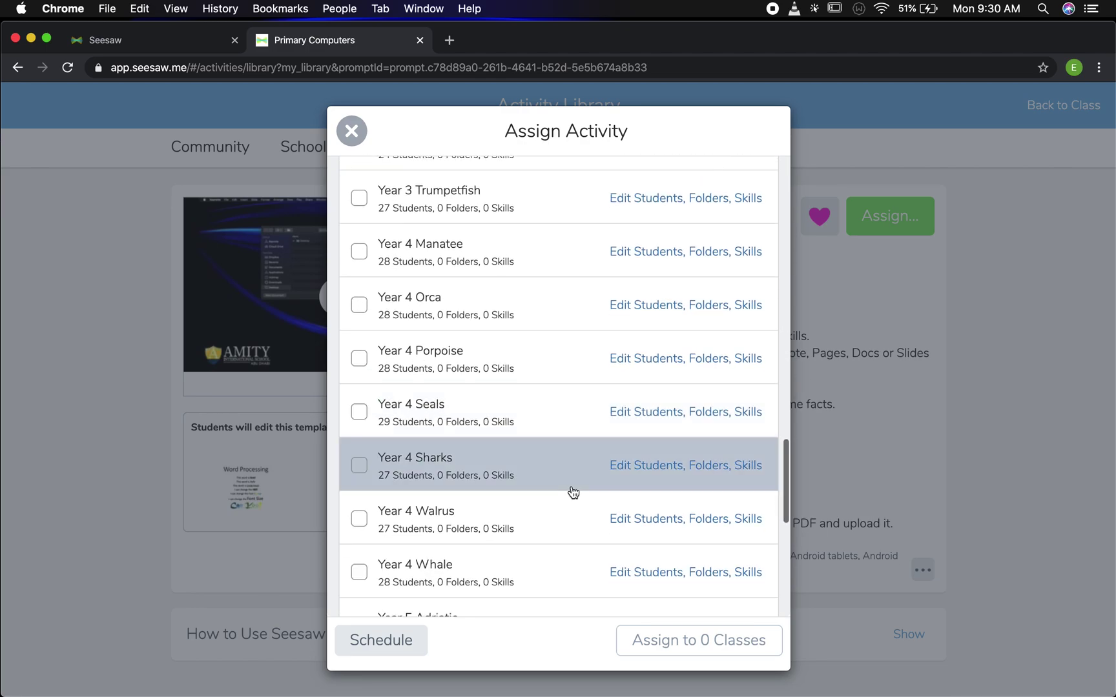
scroll(527, 515, "down", 4)
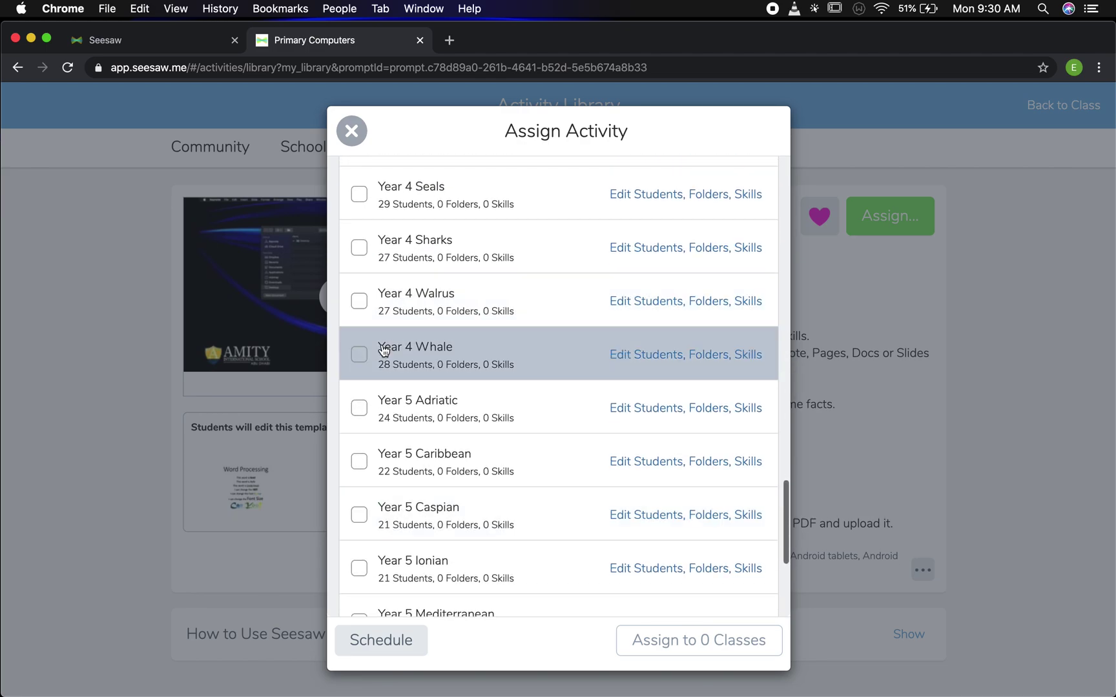
left_click(359, 357)
left_click(360, 301)
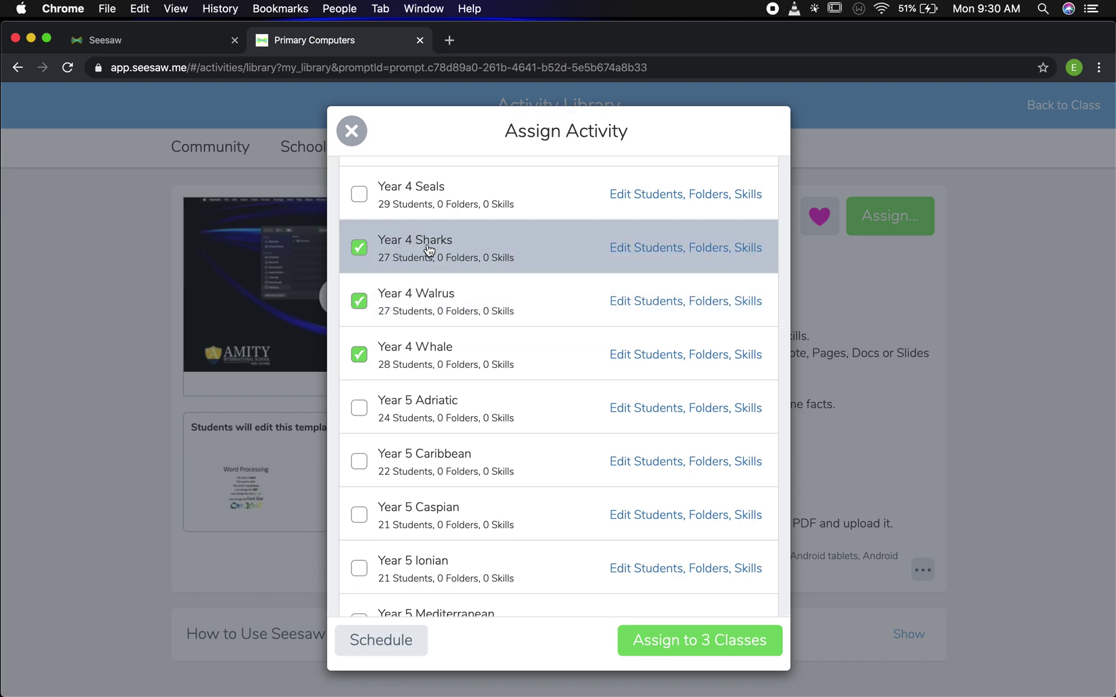
Review the student selection for Year 4 Sharks, deselecting all students and selecting them all again.
left_click(710, 249)
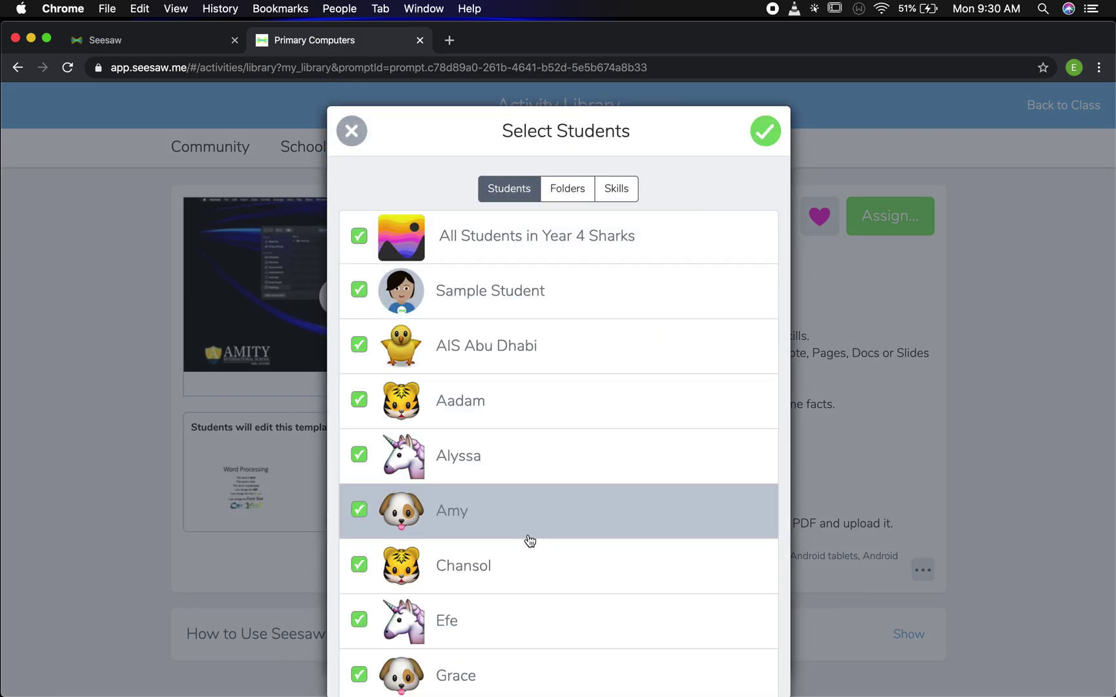
scroll(529, 541, "down", 20)
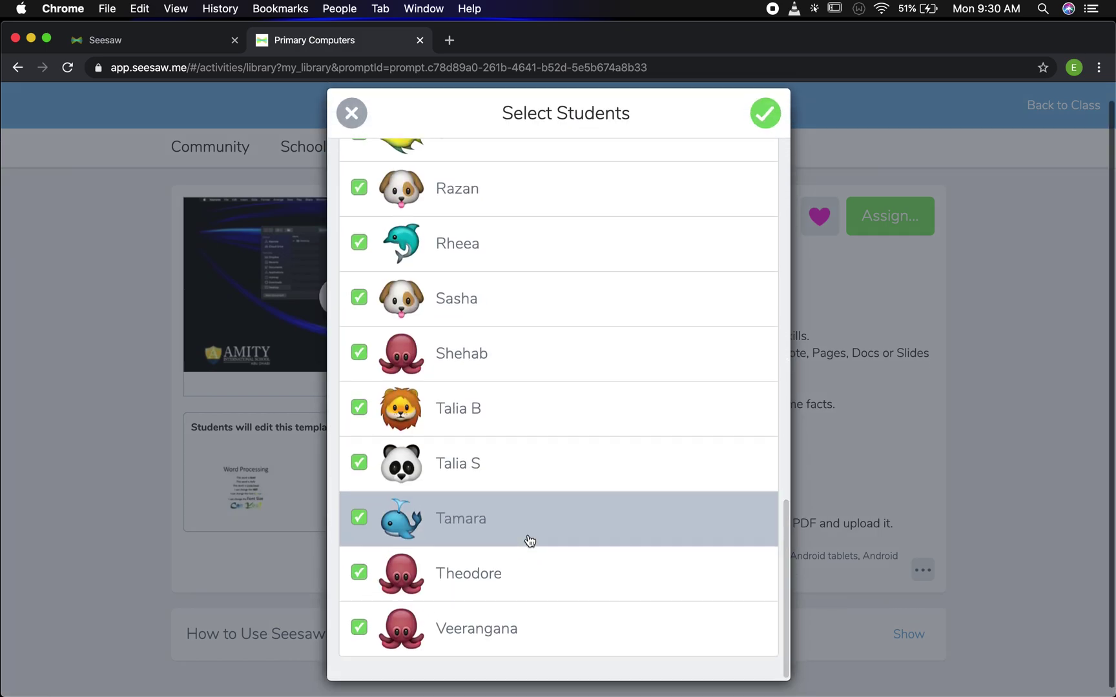
scroll(529, 541, "up", 20)
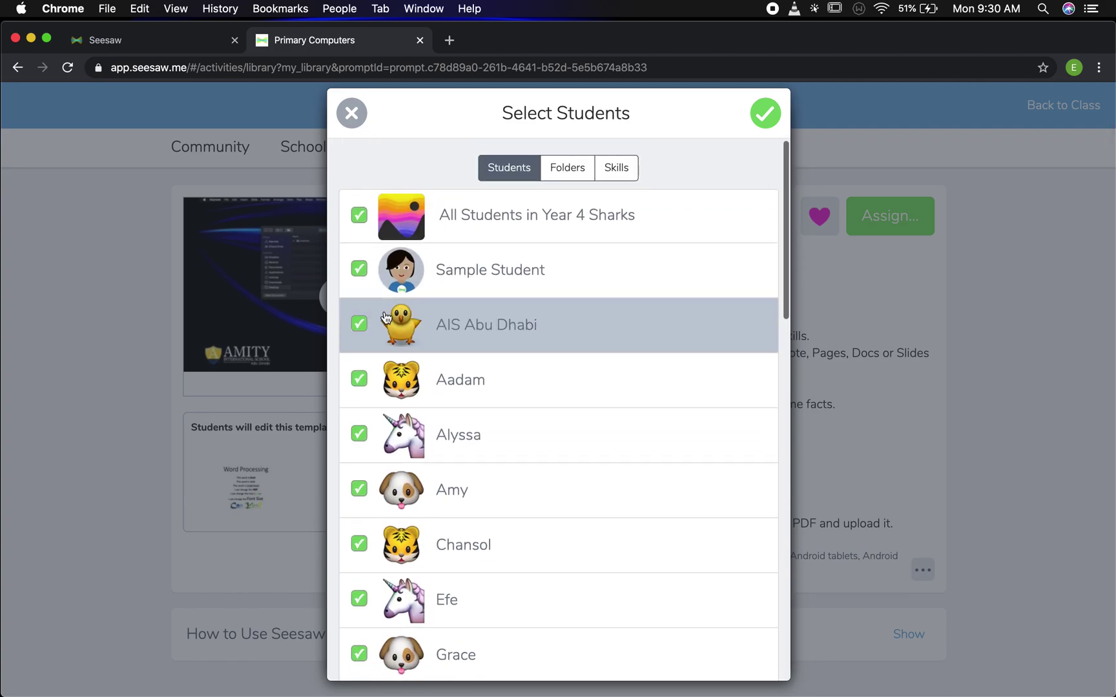
scroll(384, 452, "down", 12)
scroll(384, 530, "up", 7)
scroll(384, 530, "up", 5)
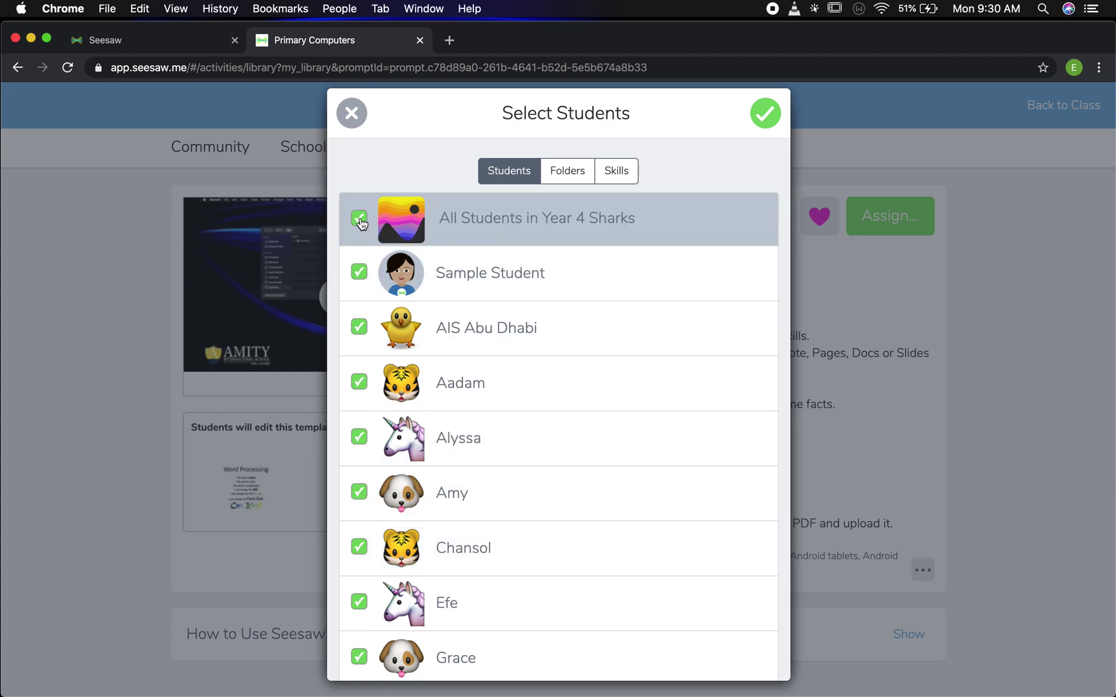
left_click(360, 219)
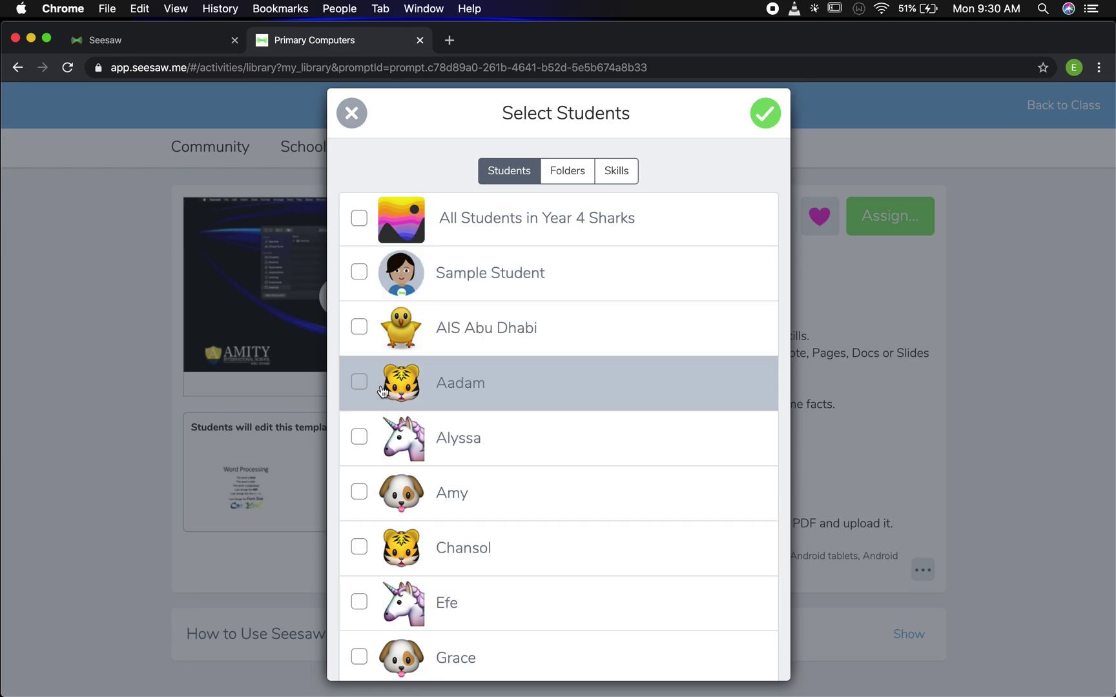
left_click(359, 219)
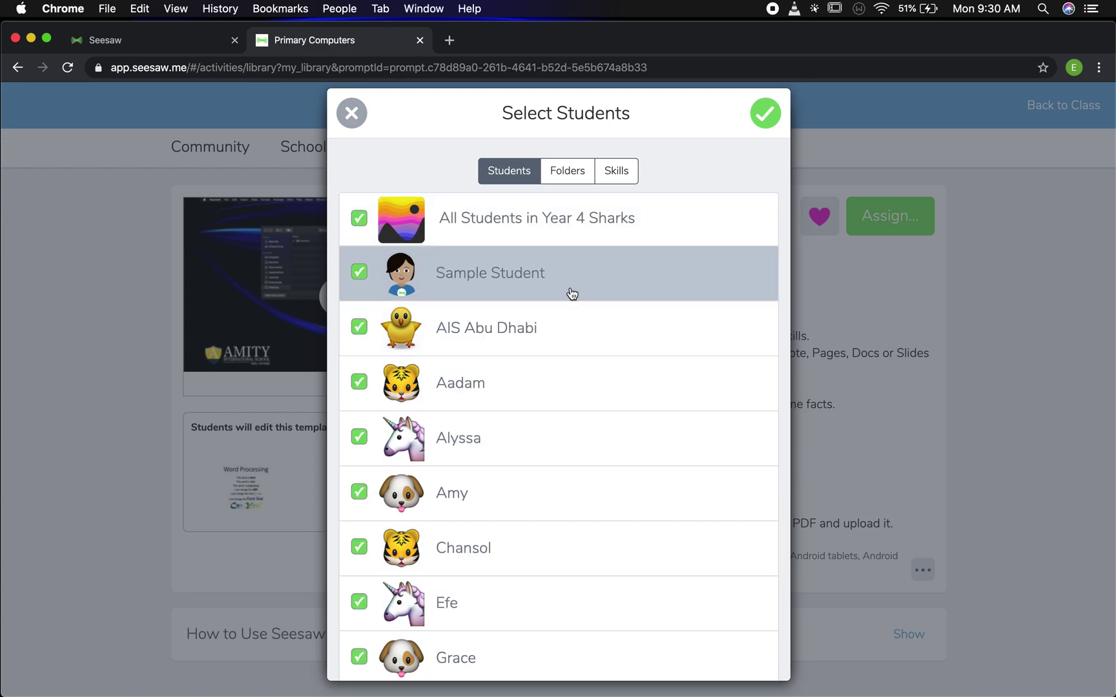
Create a dark blue folder named Computers for Year 4 Sharks.
left_click(573, 171)
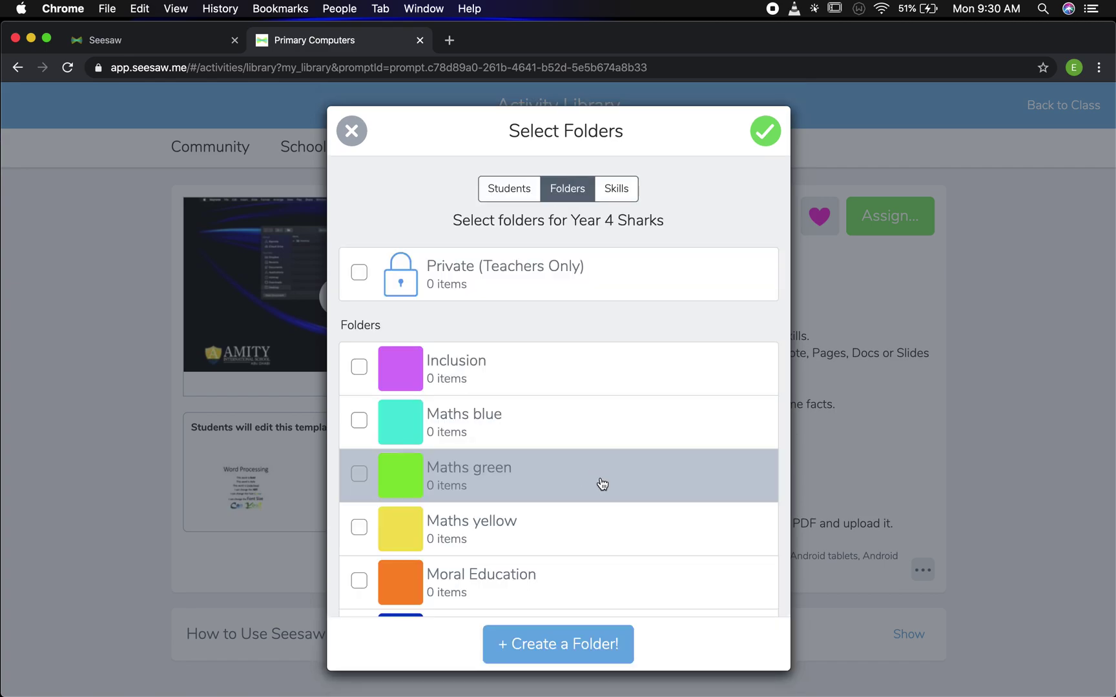
scroll(600, 483, "down", 10)
scroll(601, 483, "up", 10)
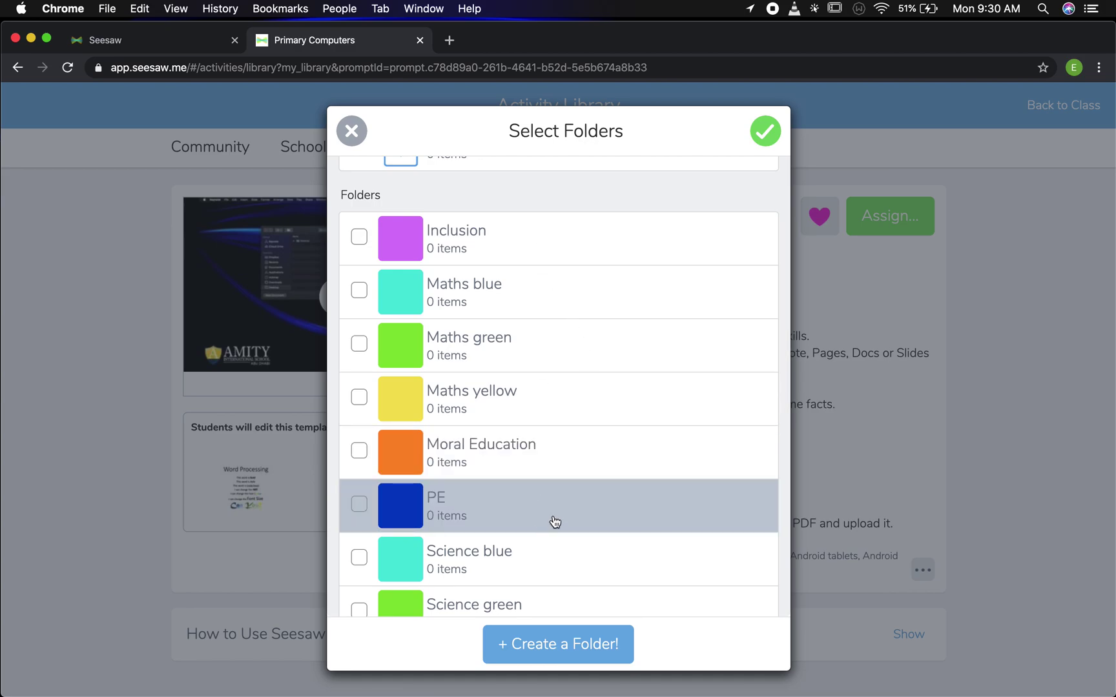
scroll(563, 515, "down", 5)
scroll(565, 517, "down", 3)
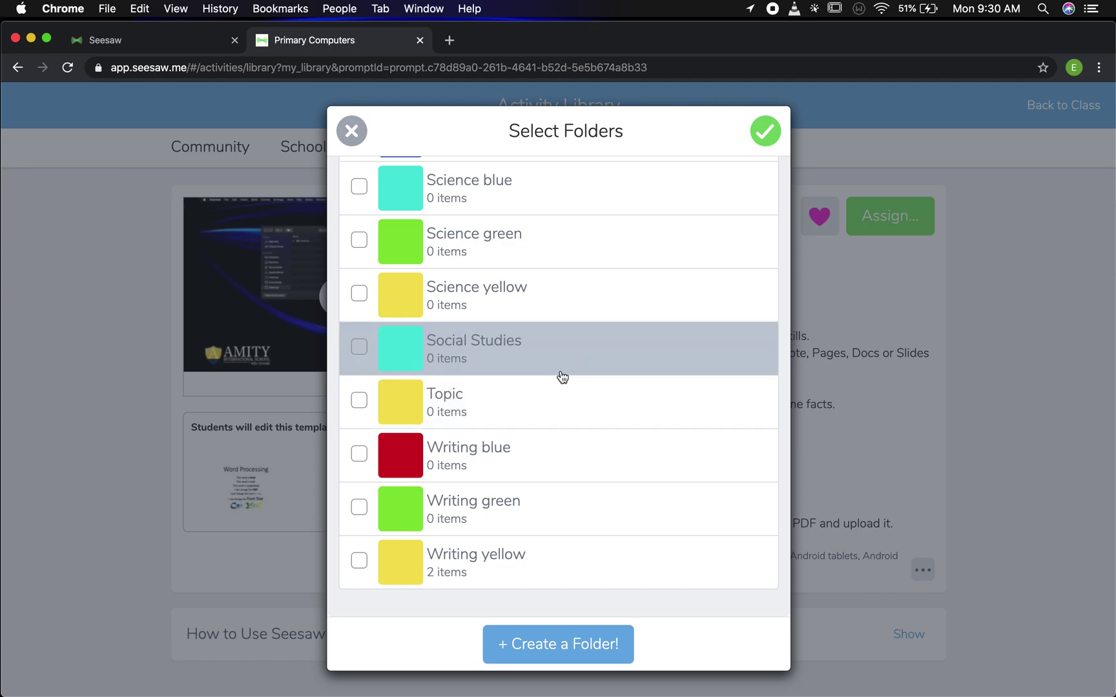
left_click(559, 645)
left_click(376, 407)
left_click(470, 231)
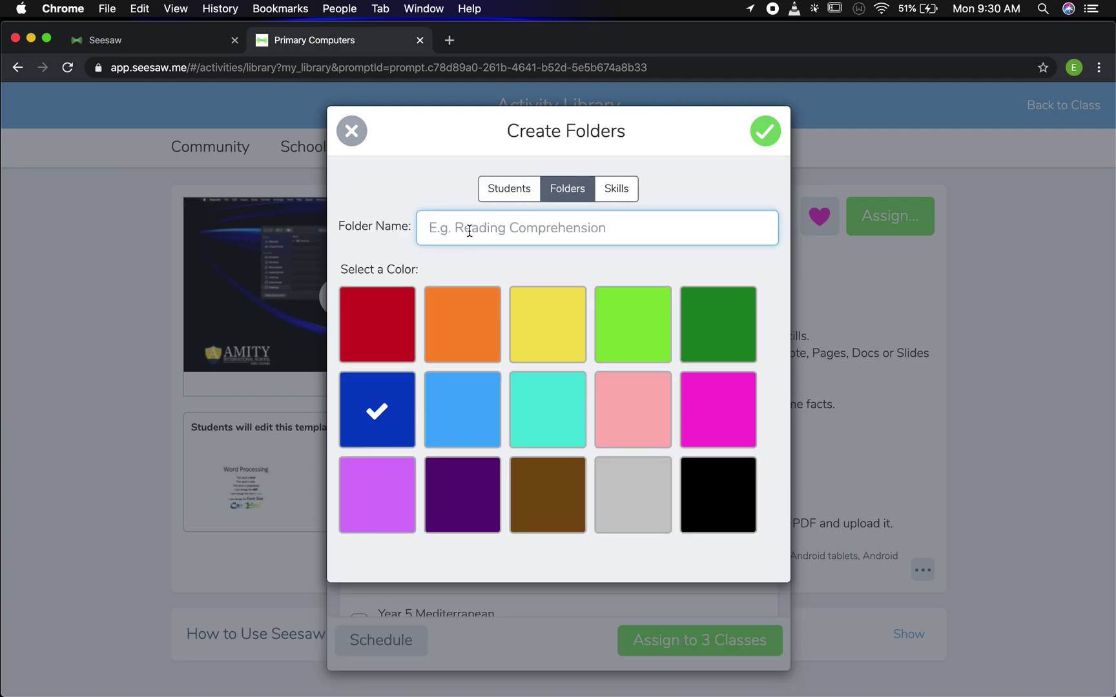
type("c")
key("BackSpace")
type("Computers")
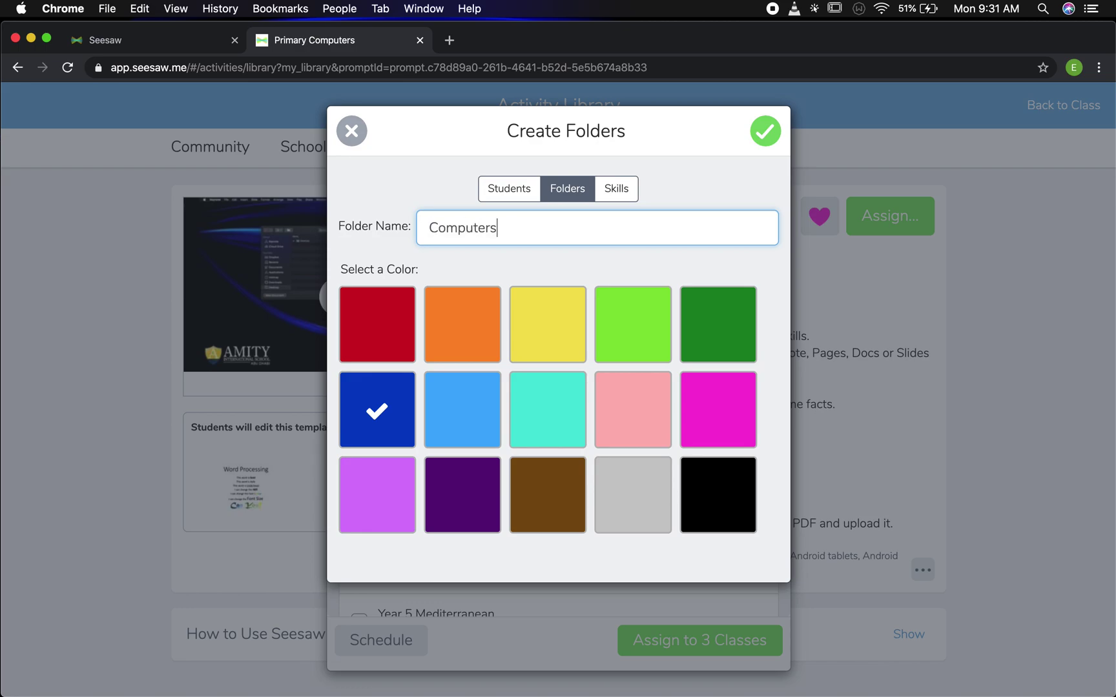
left_click(765, 139)
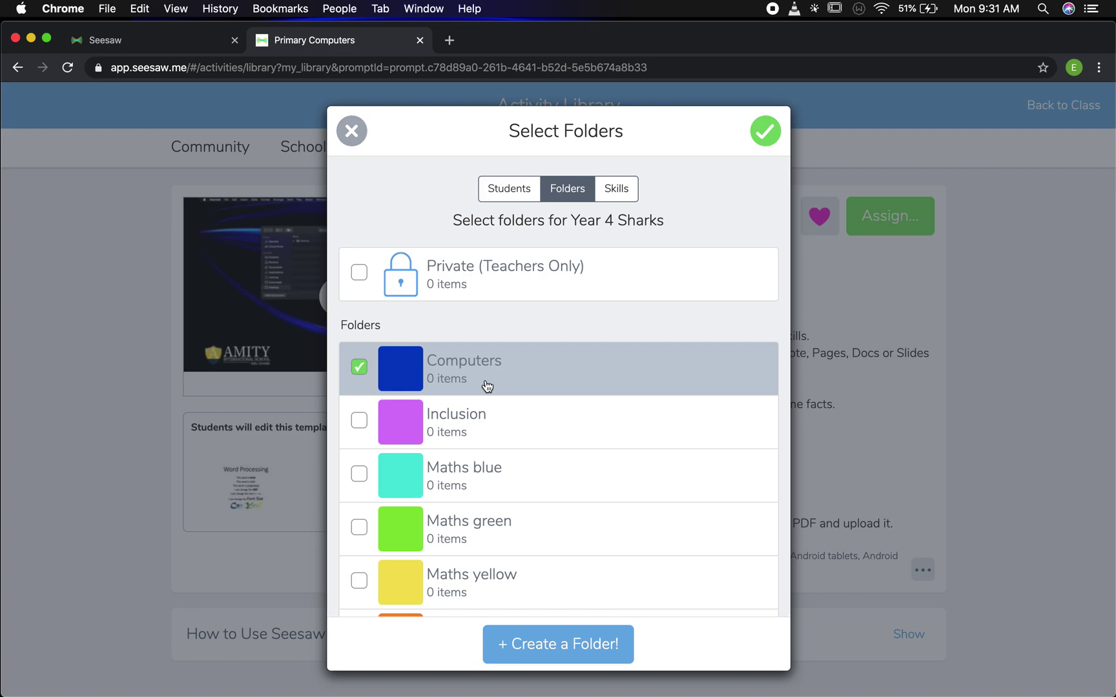
Add the skills "Information Technology - using IT beyond school" and "Understanding Algorithms - Simple Instructions" for Year 4 Sharks and save the class settings.
left_click(617, 189)
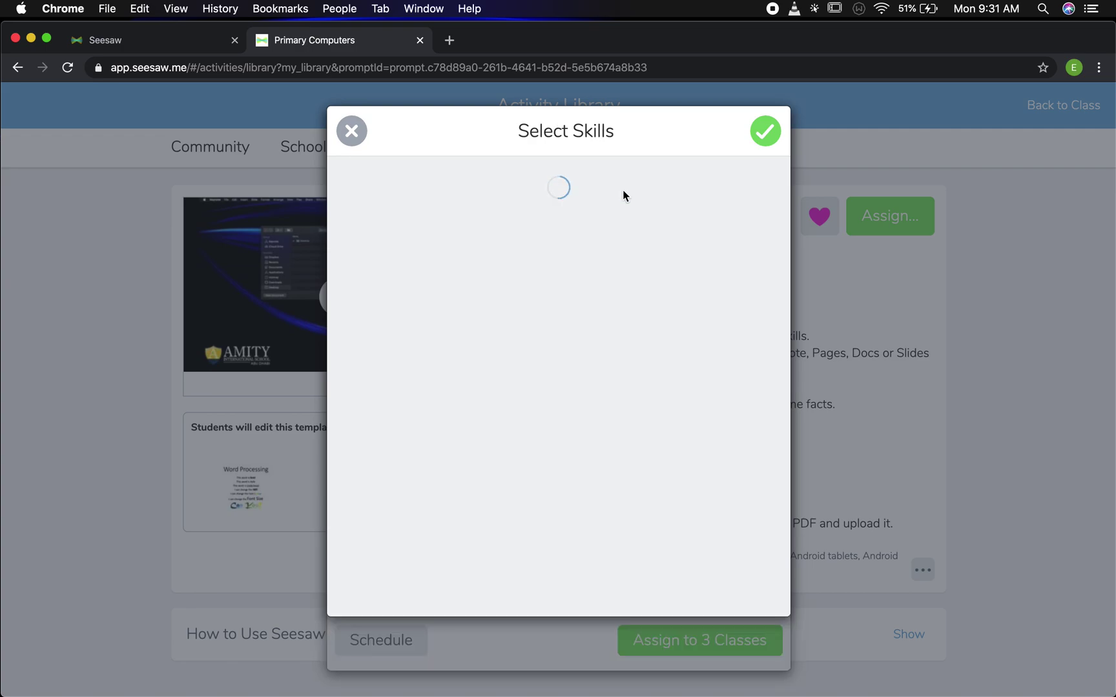
scroll(622, 443, "down", 5)
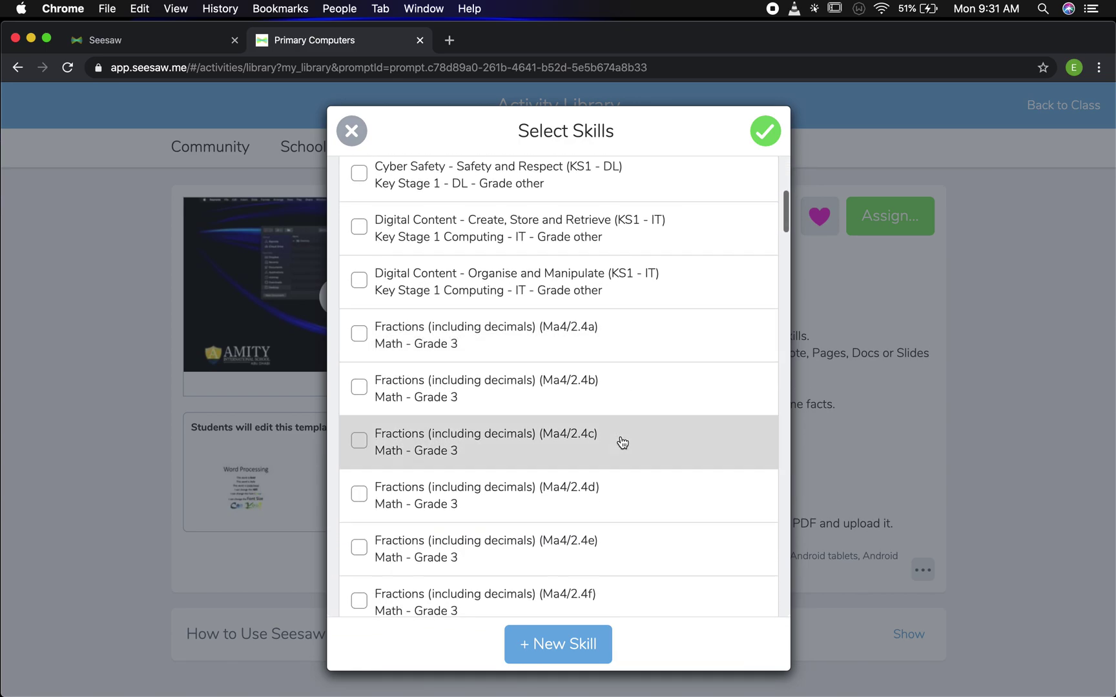
scroll(622, 443, "down", 8)
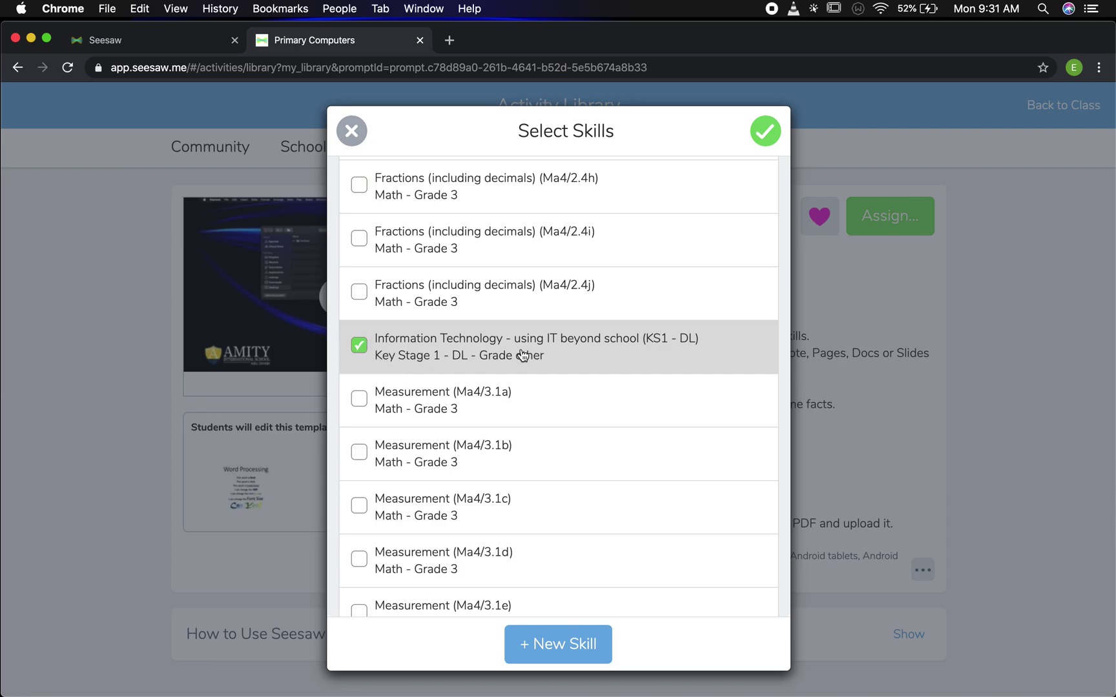
scroll(625, 381, "down", 10)
scroll(629, 396, "down", 15)
scroll(629, 397, "down", 5)
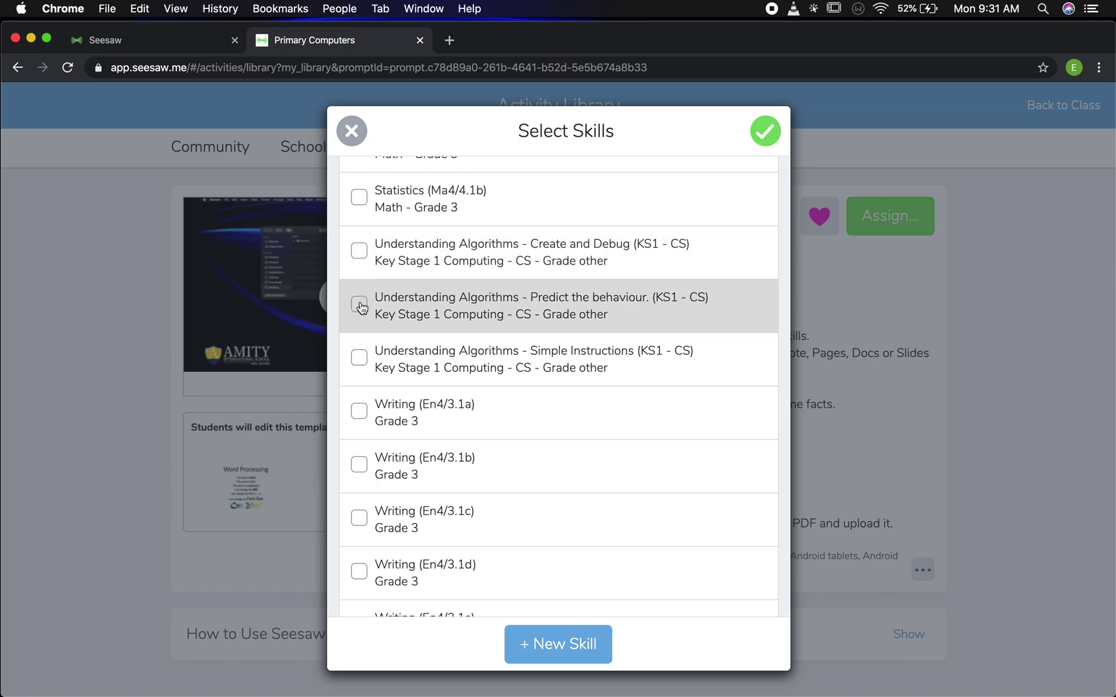
left_click(360, 359)
scroll(649, 298, "up", 20)
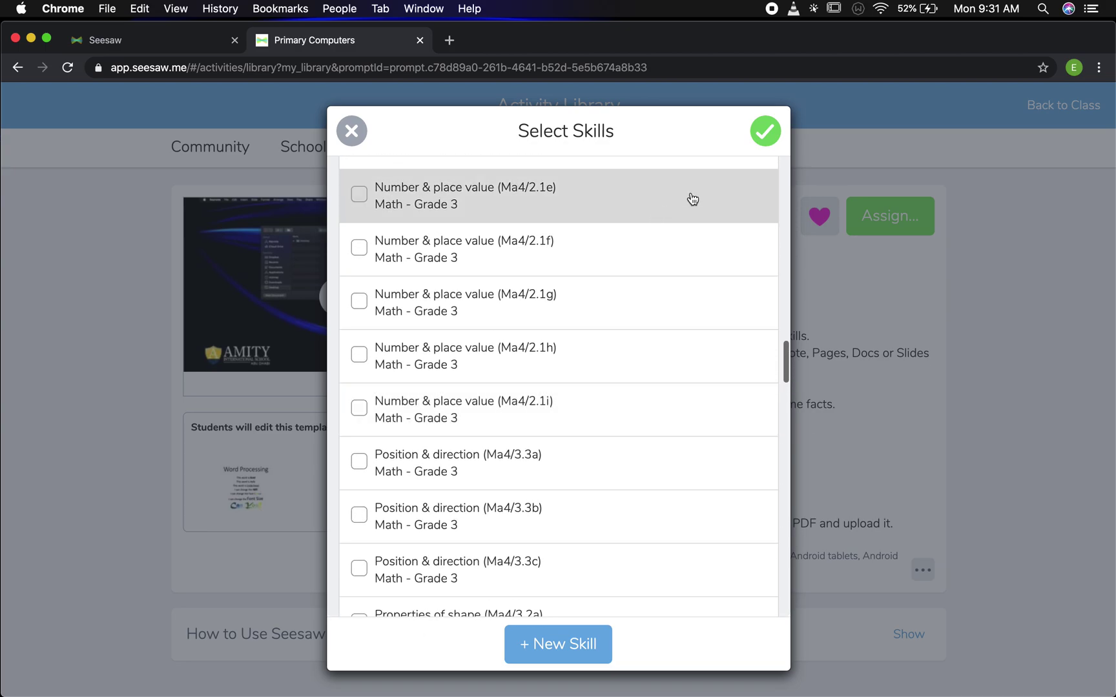
left_click(765, 137)
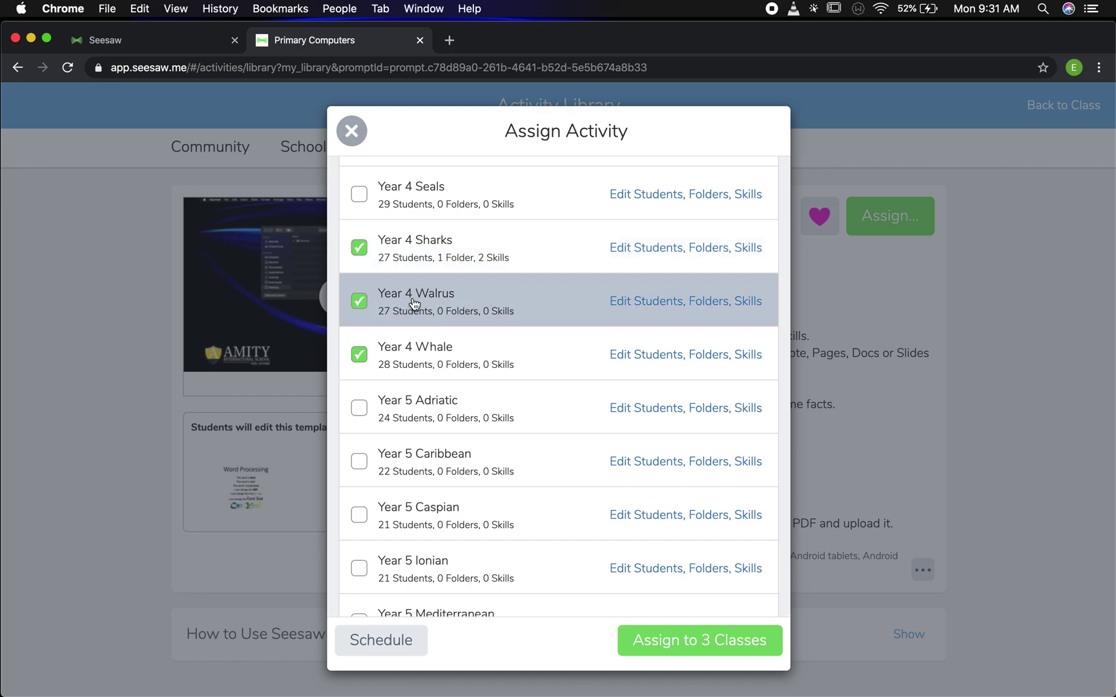
Create a dark blue Computers folder for Year 4 Walrus and save that class's assignment settings.
left_click(656, 302)
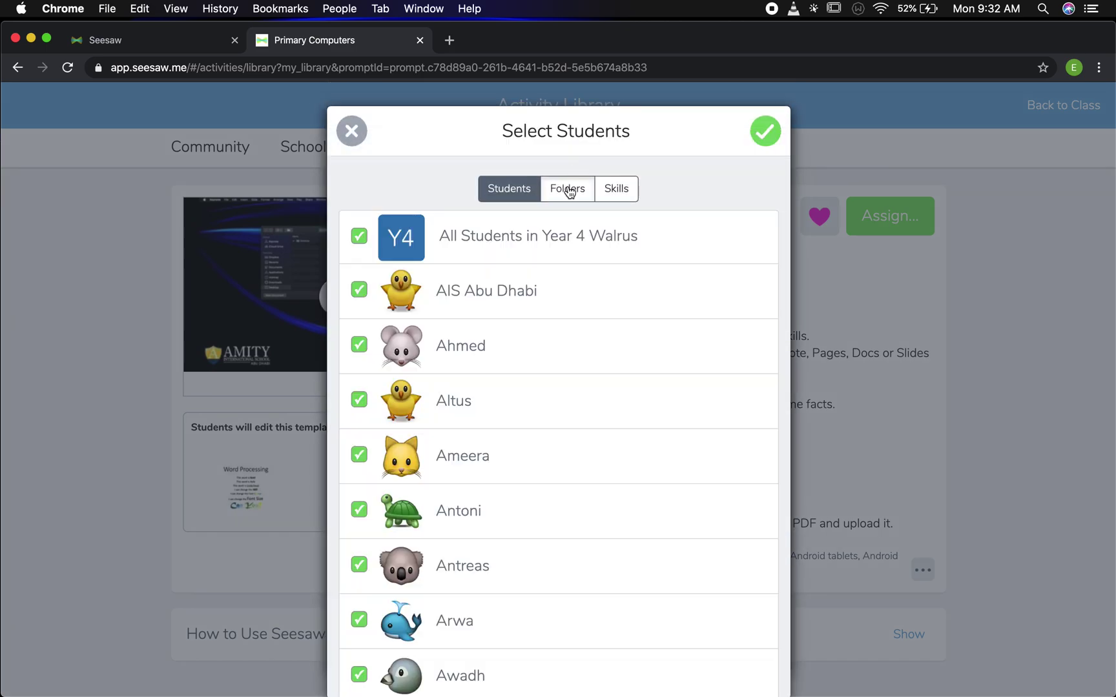
left_click(568, 189)
scroll(598, 426, "down", 3)
scroll(598, 426, "down", 3)
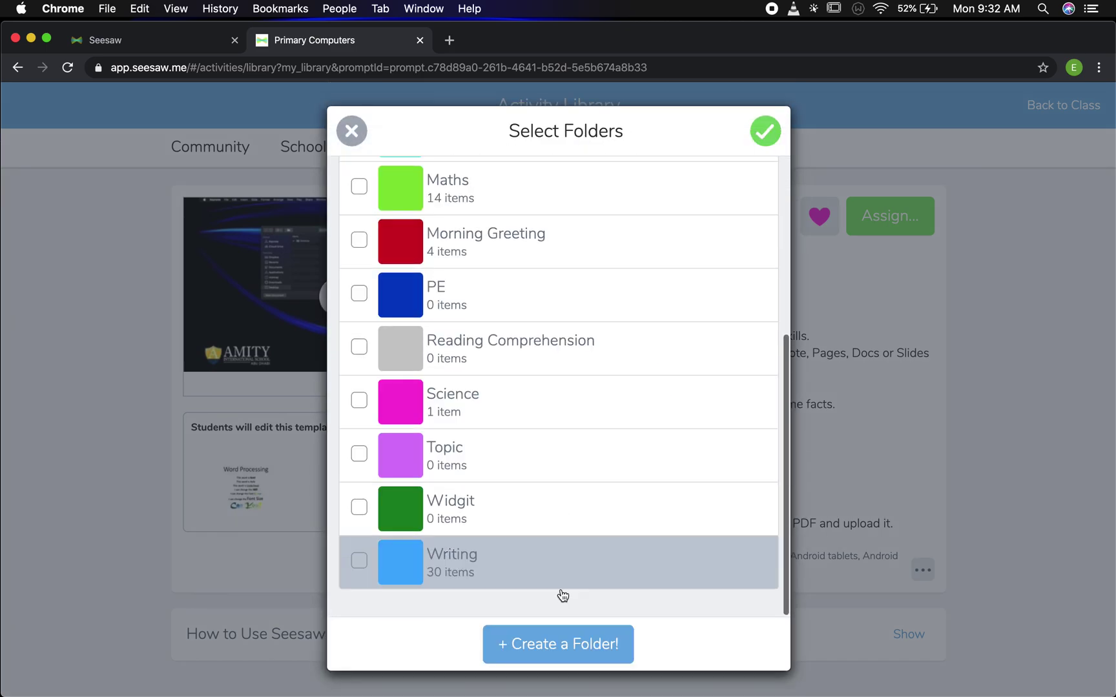
left_click(552, 646)
left_click(390, 426)
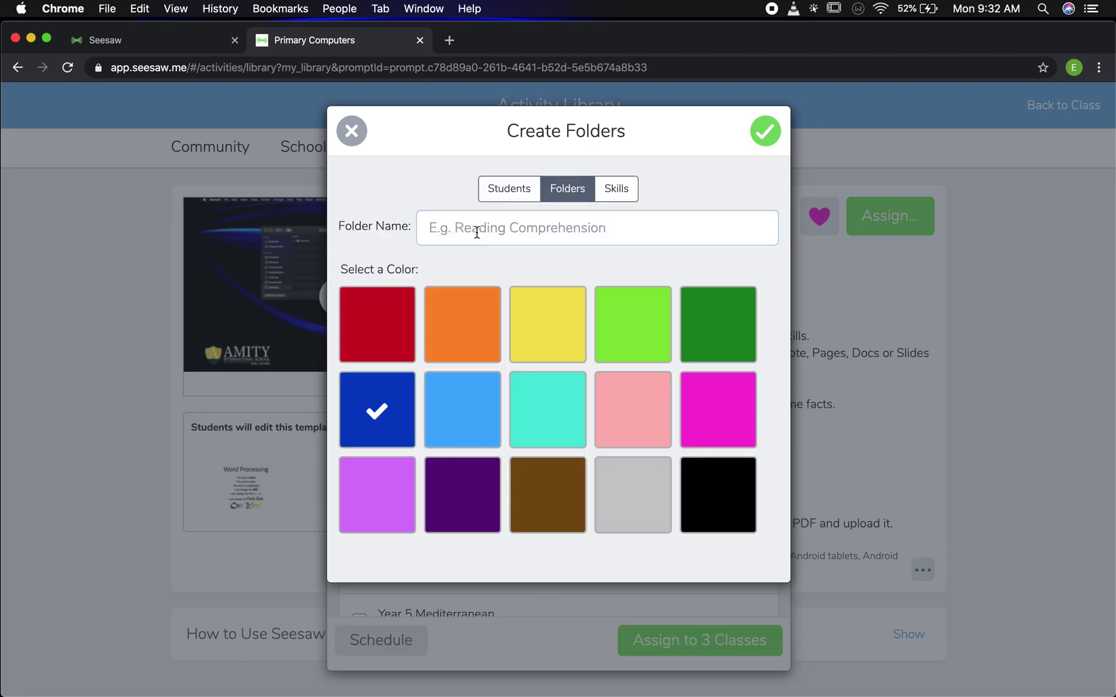
left_click(461, 228)
type("Computers")
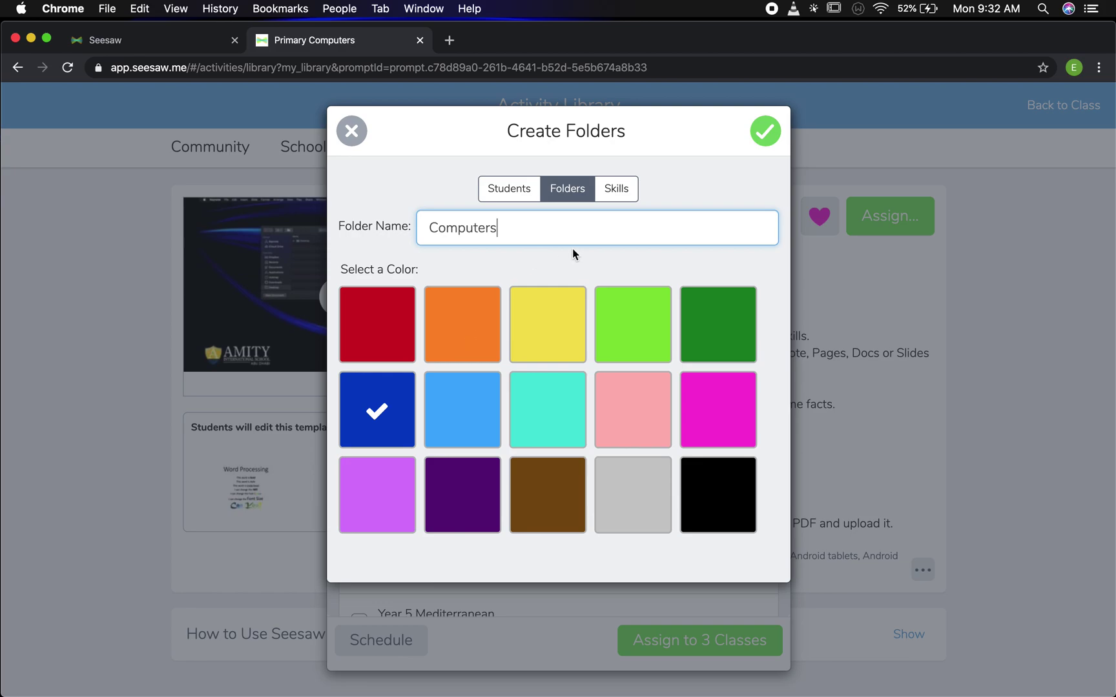
left_click(764, 135)
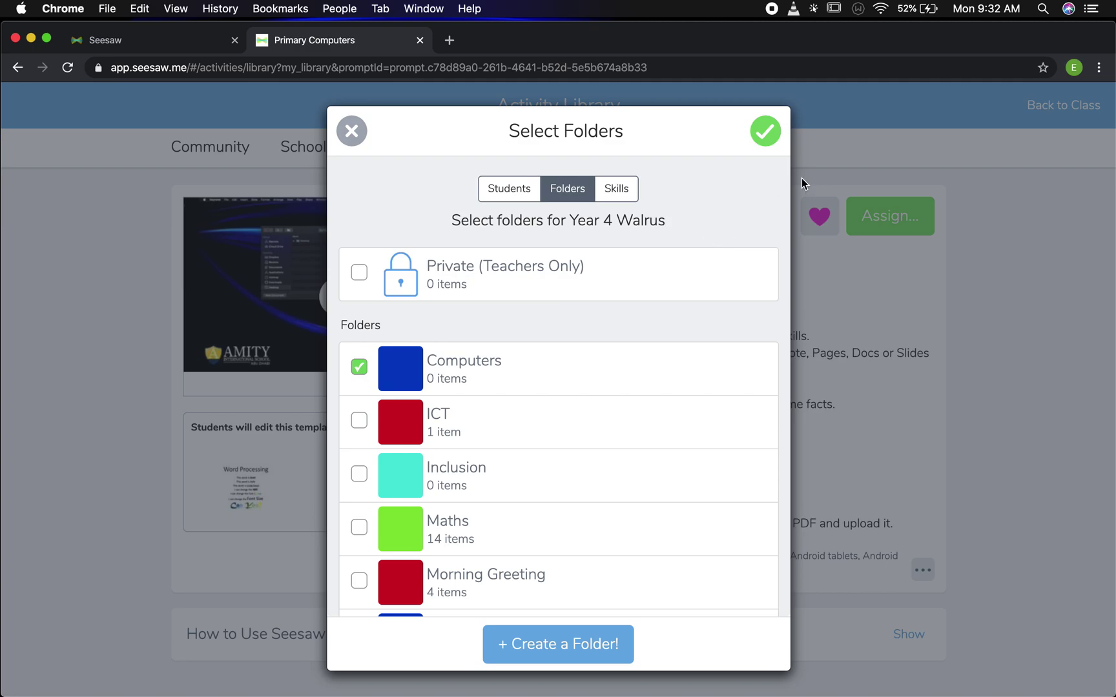
left_click(765, 142)
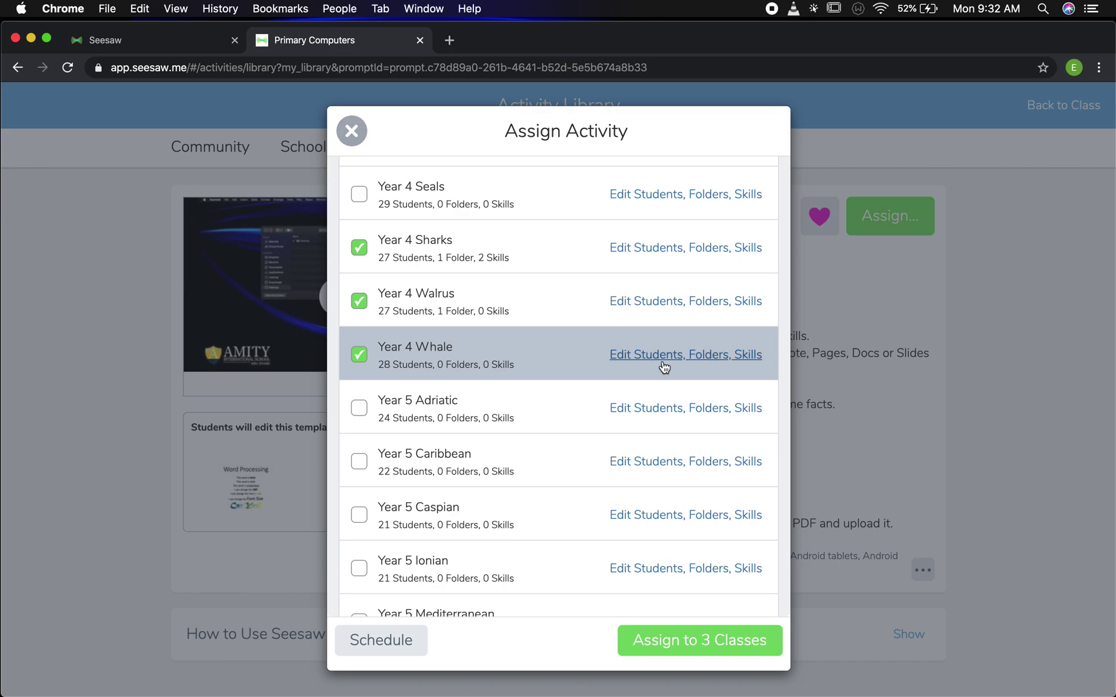
Create a dark blue Computers folder for Year 4 Whale, leave its skills unselected, and save that class's assignment settings.
left_click(702, 356)
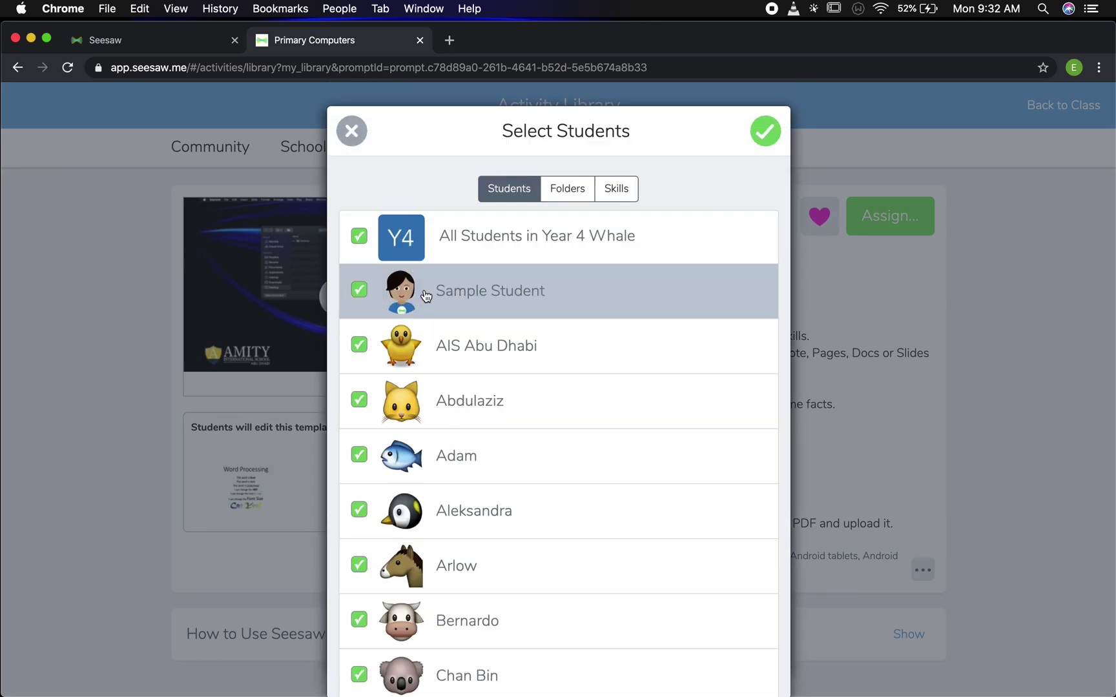
left_click(583, 195)
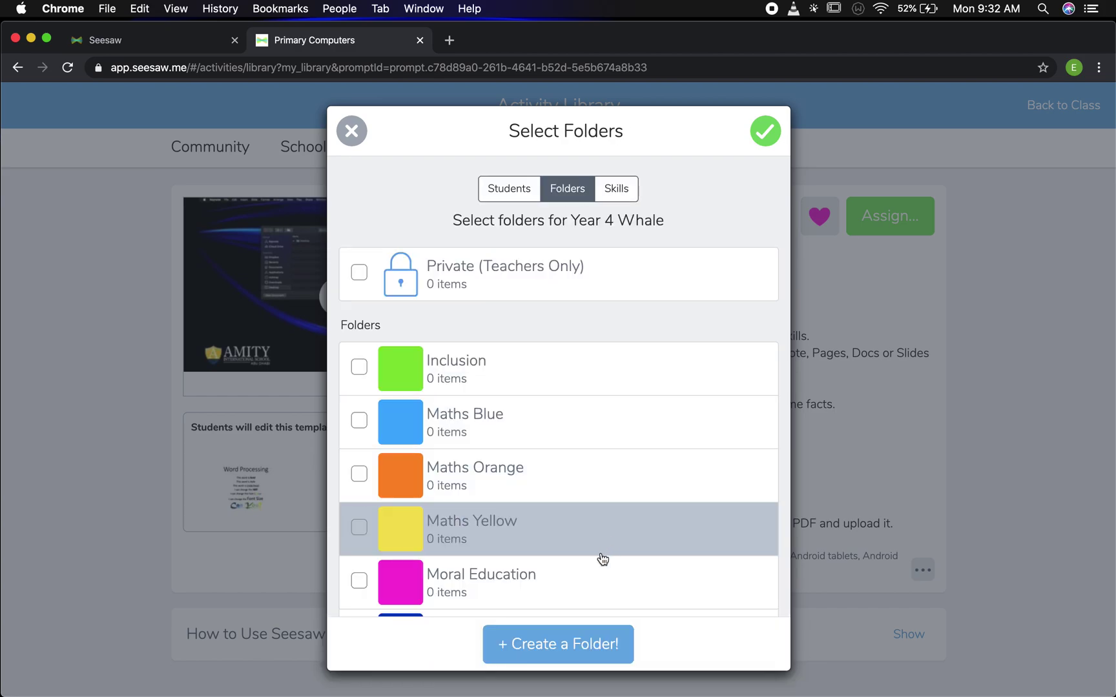
left_click(572, 646)
left_click(383, 401)
left_click(473, 229)
type("Computers")
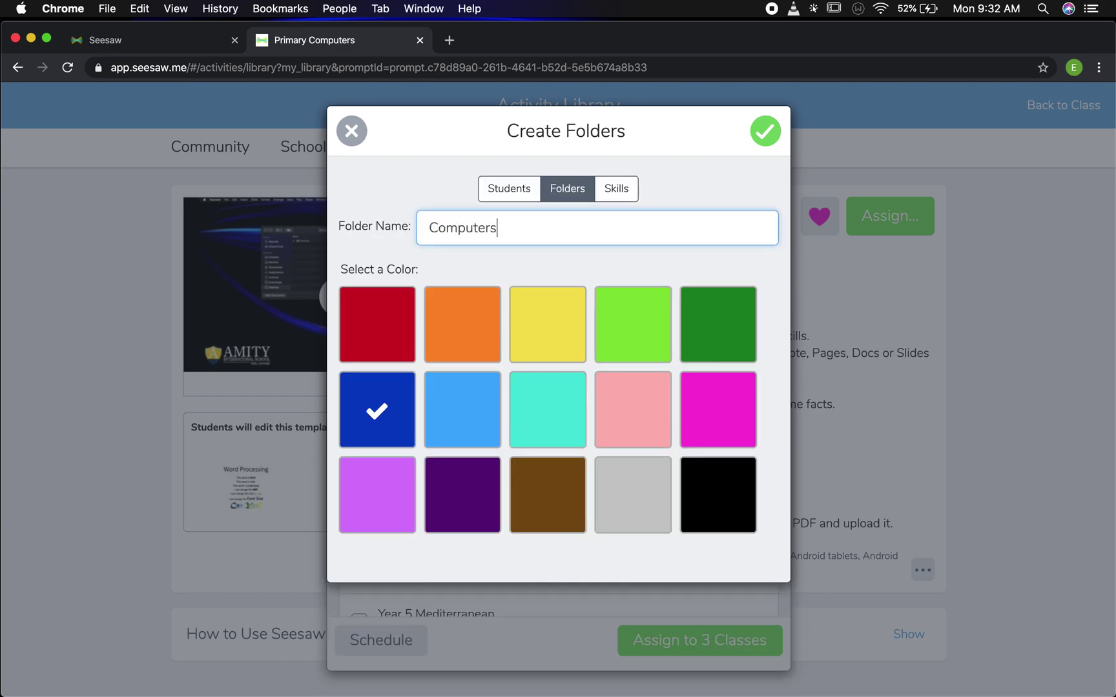
left_click(764, 131)
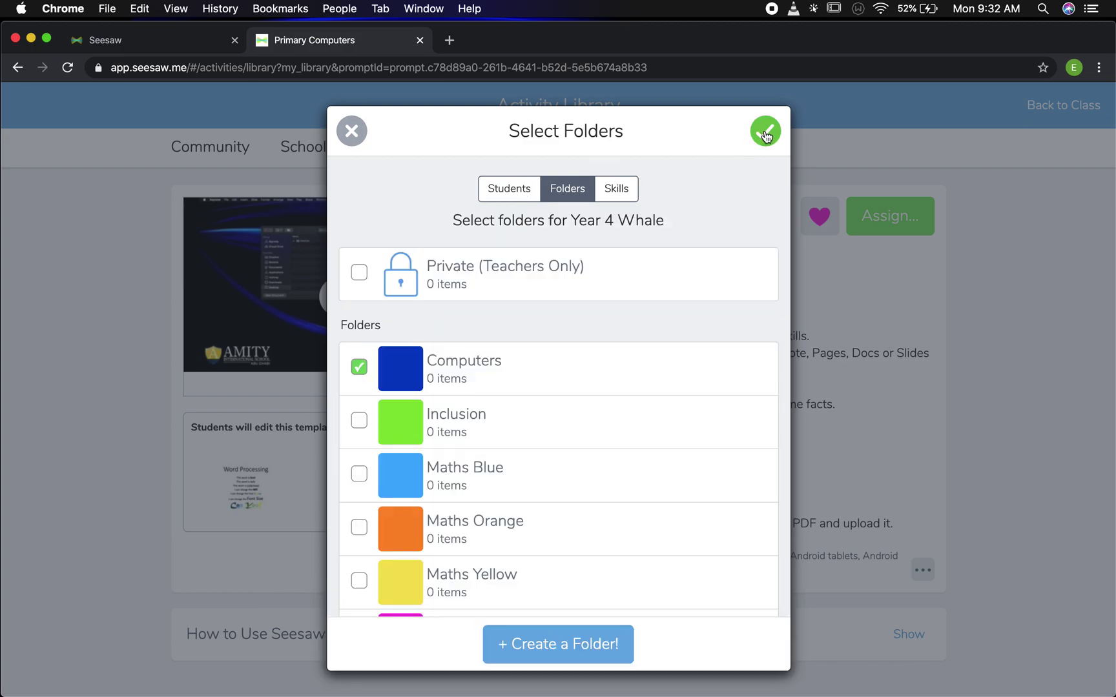
left_click(616, 189)
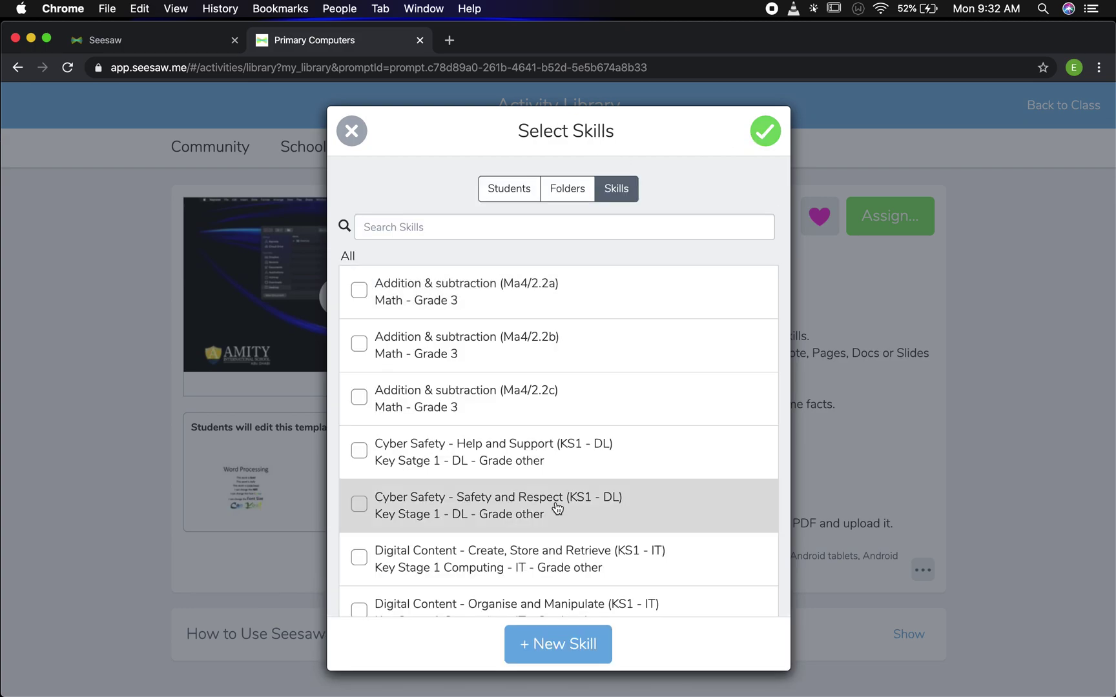
left_click(766, 133)
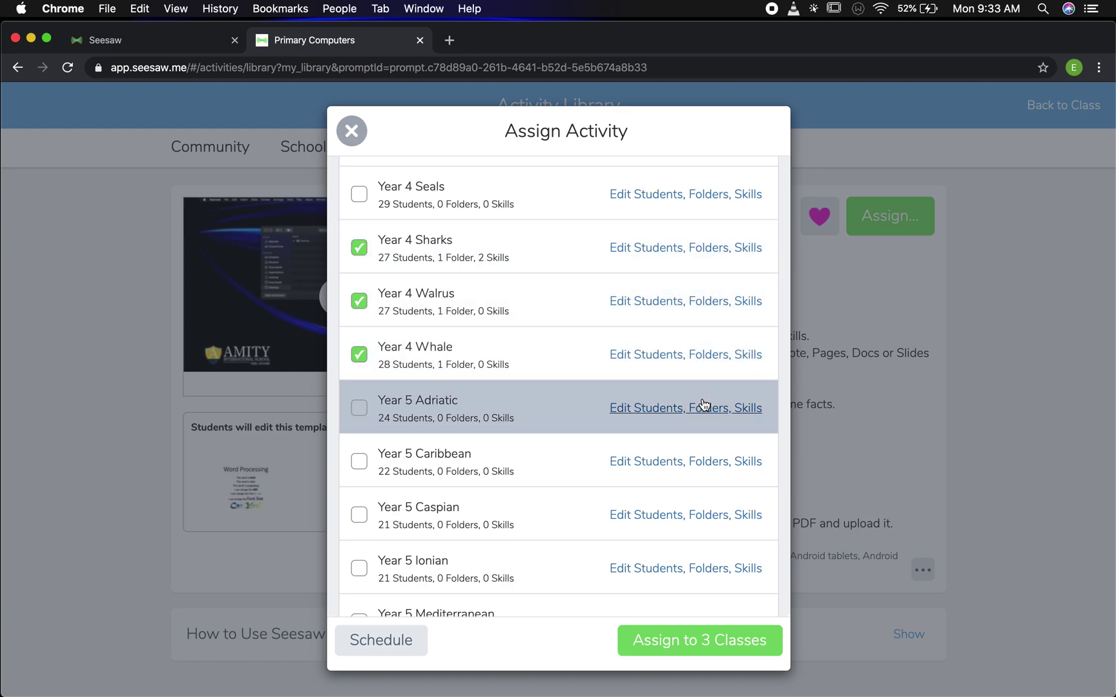
Assign the Word Processing activity to Year 4 Sharks, Walrus and Whale, dismiss the confirmation and return to the class view.
left_click(708, 642)
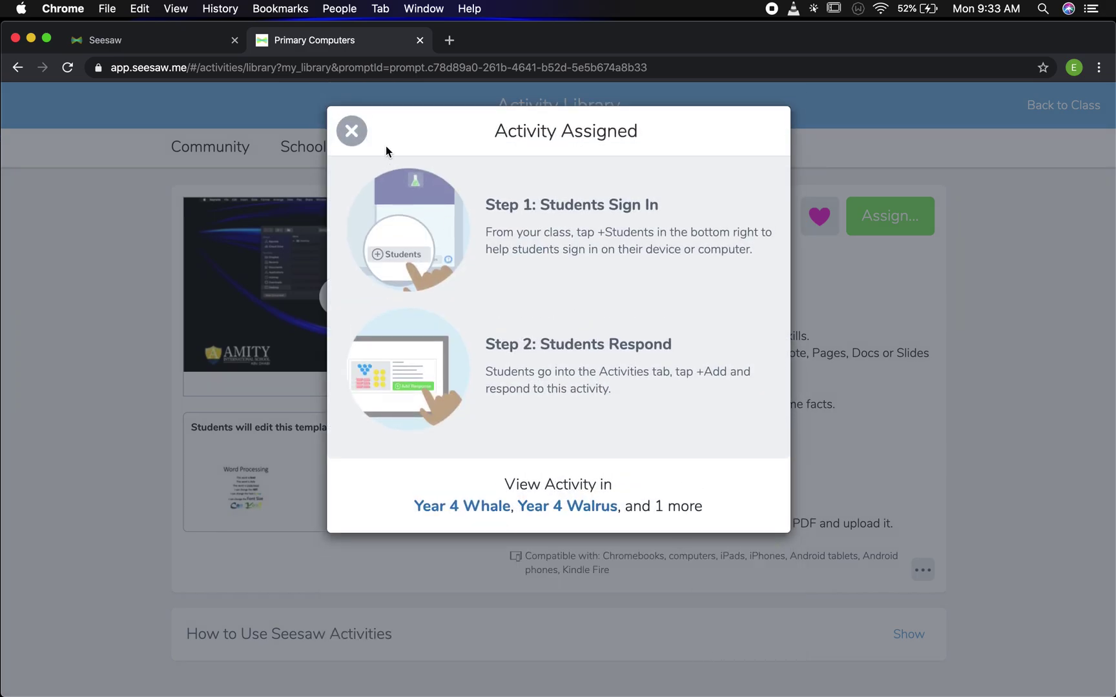
left_click(352, 132)
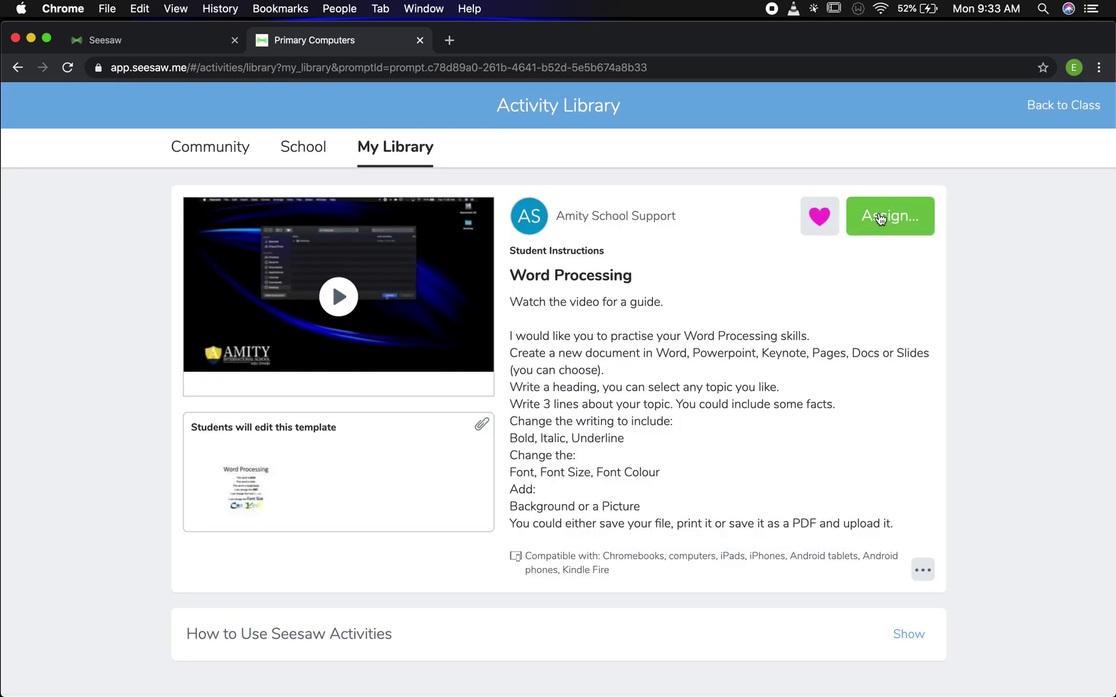
left_click(1054, 114)
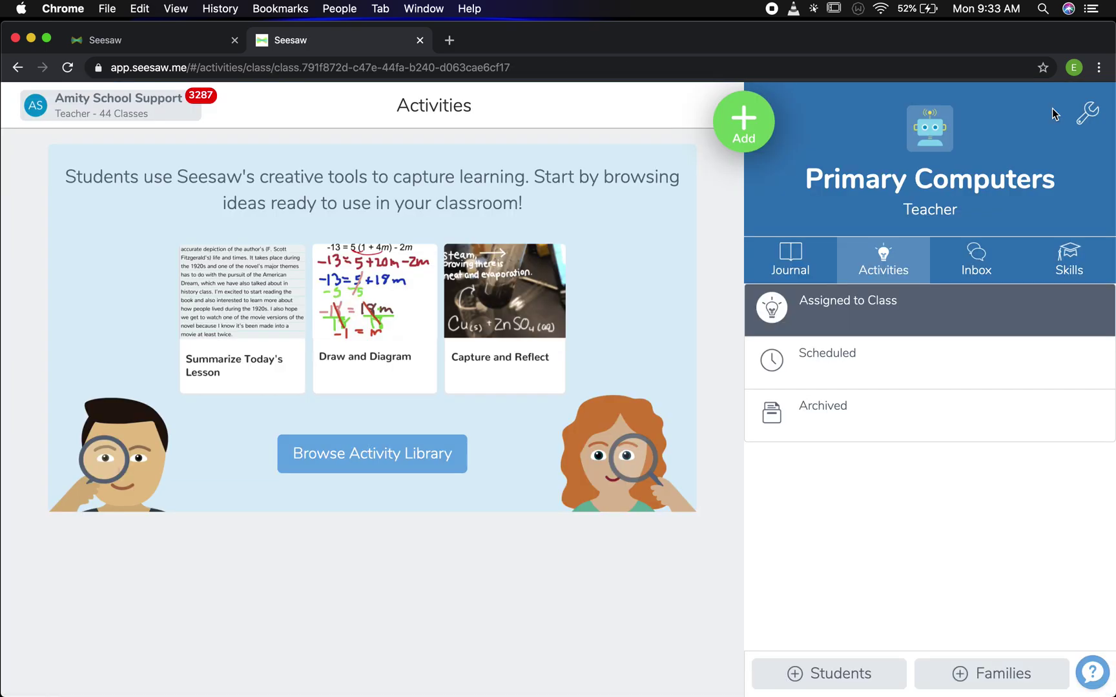
Switch to the Year 4 Whale class and review the Word Processing entry among its assigned activities.
left_click(178, 114)
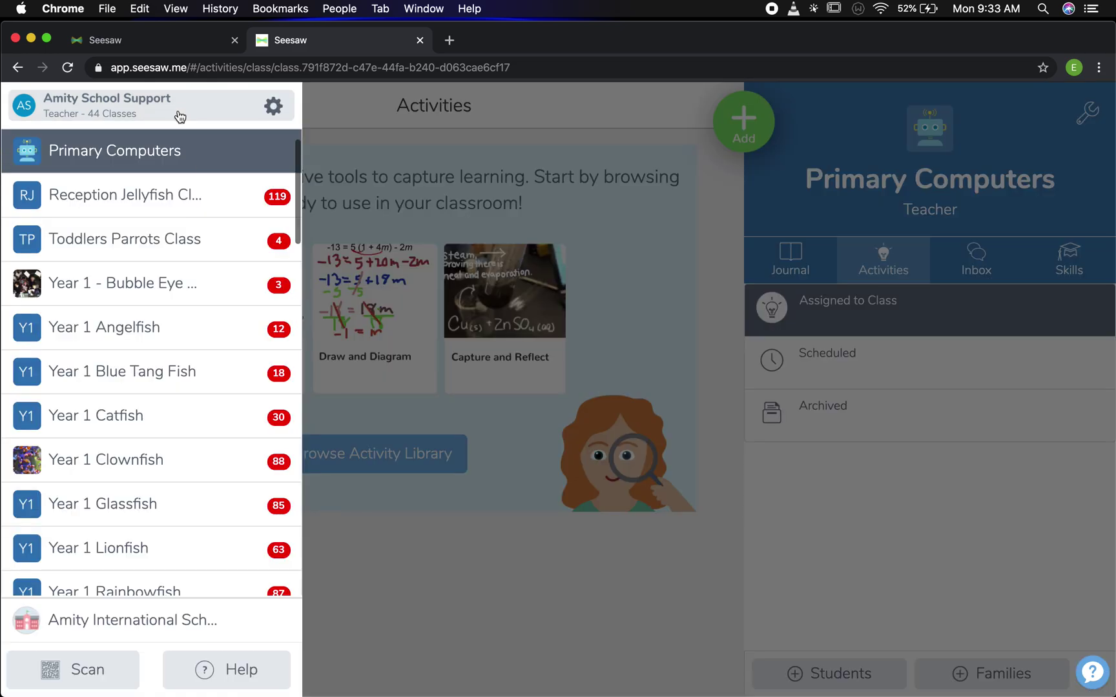
scroll(194, 404, "down", 20)
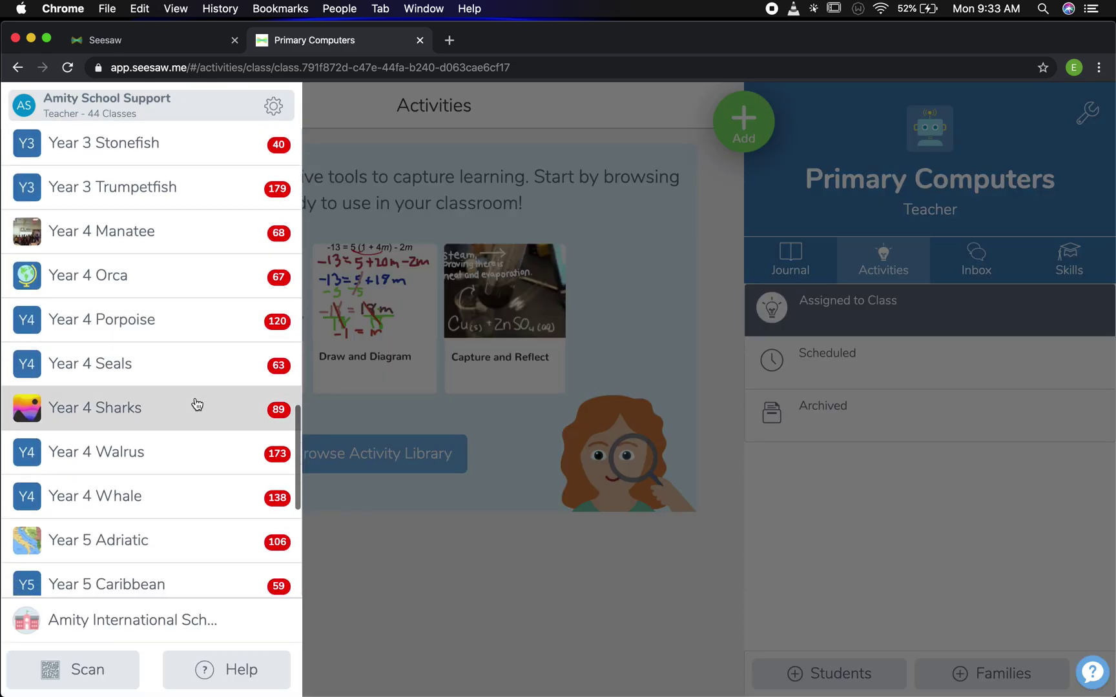
scroll(194, 404, "down", 5)
left_click(161, 351)
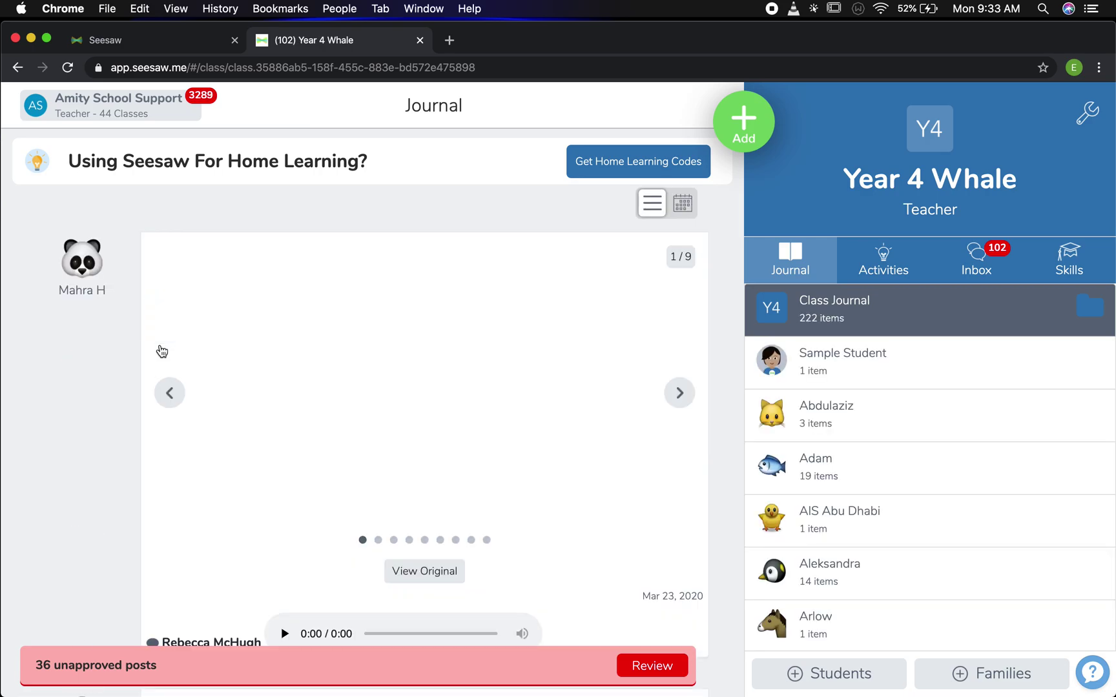
left_click(883, 260)
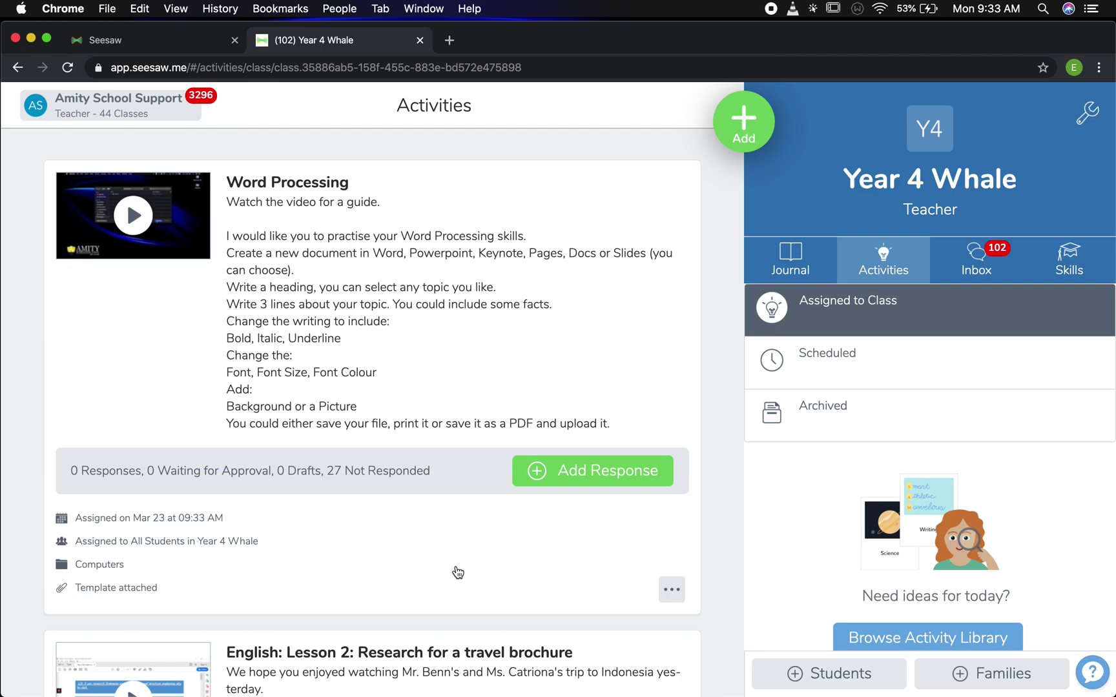
scroll(379, 531, "down", 3)
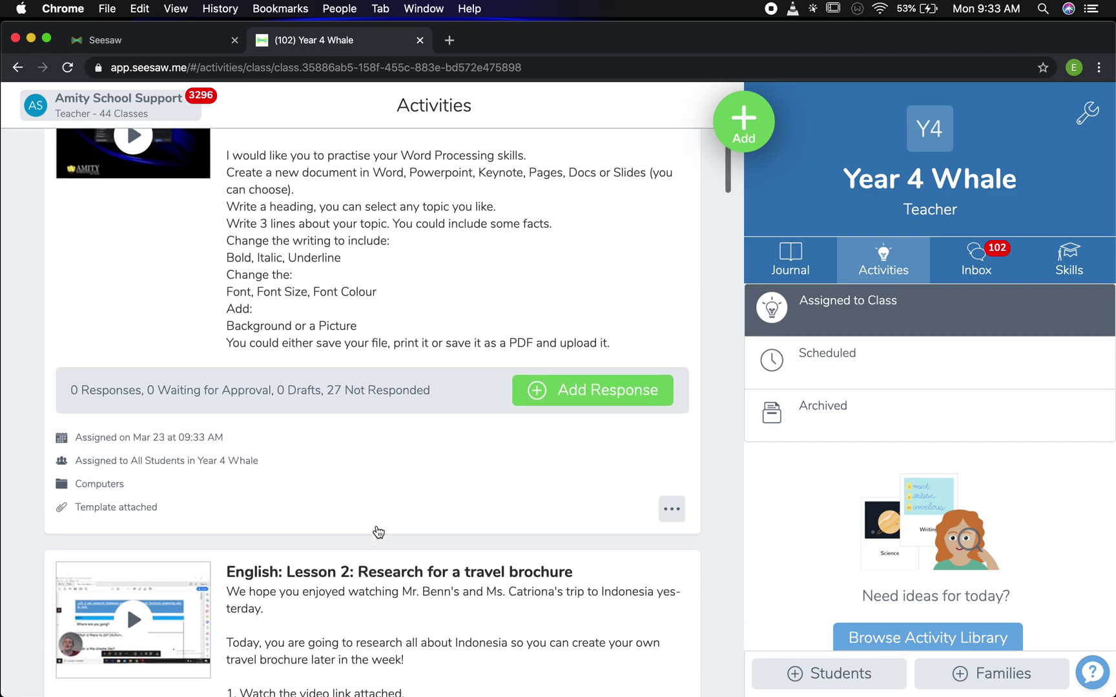
scroll(378, 531, "up", 1)
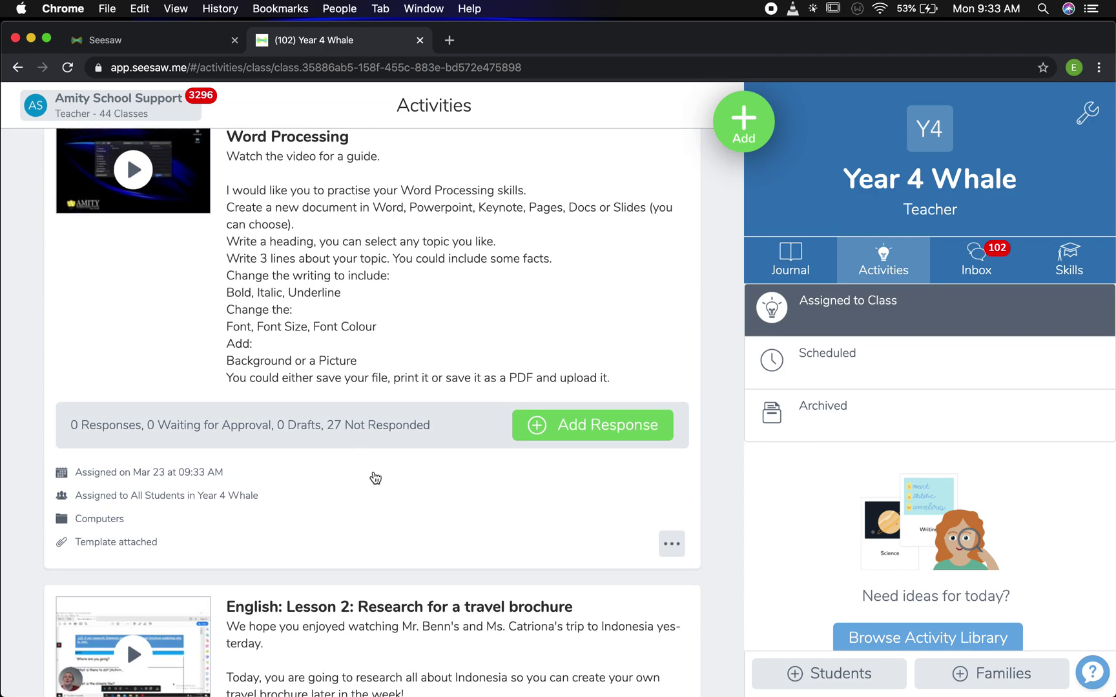
Examine the student posts, their linked activities and the feedback options in the Year 4 Whale class journal.
left_click(790, 263)
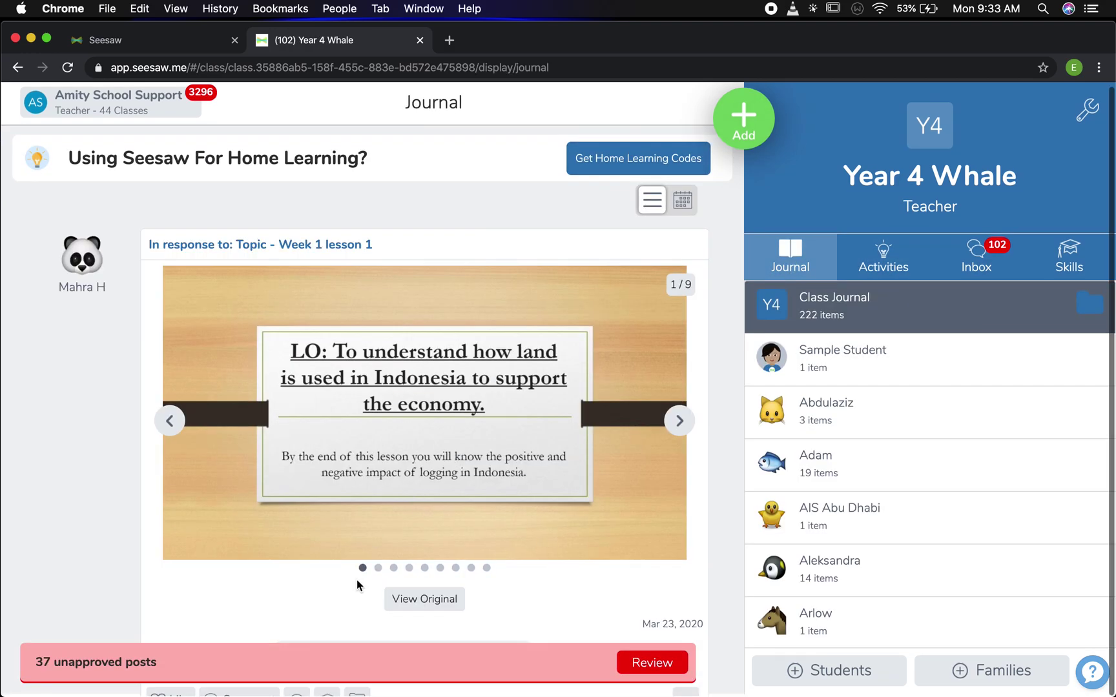
scroll(479, 589, "down", 1)
scroll(479, 589, "down", 5)
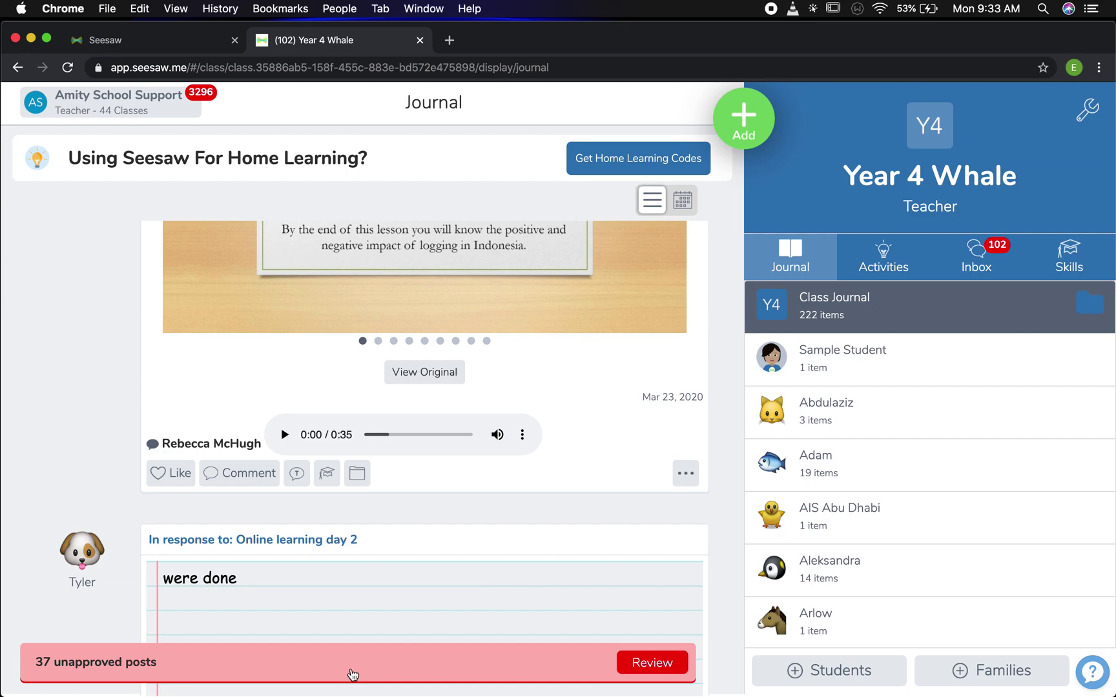
mouse_move(170, 435)
scroll(348, 504, "down", 20)
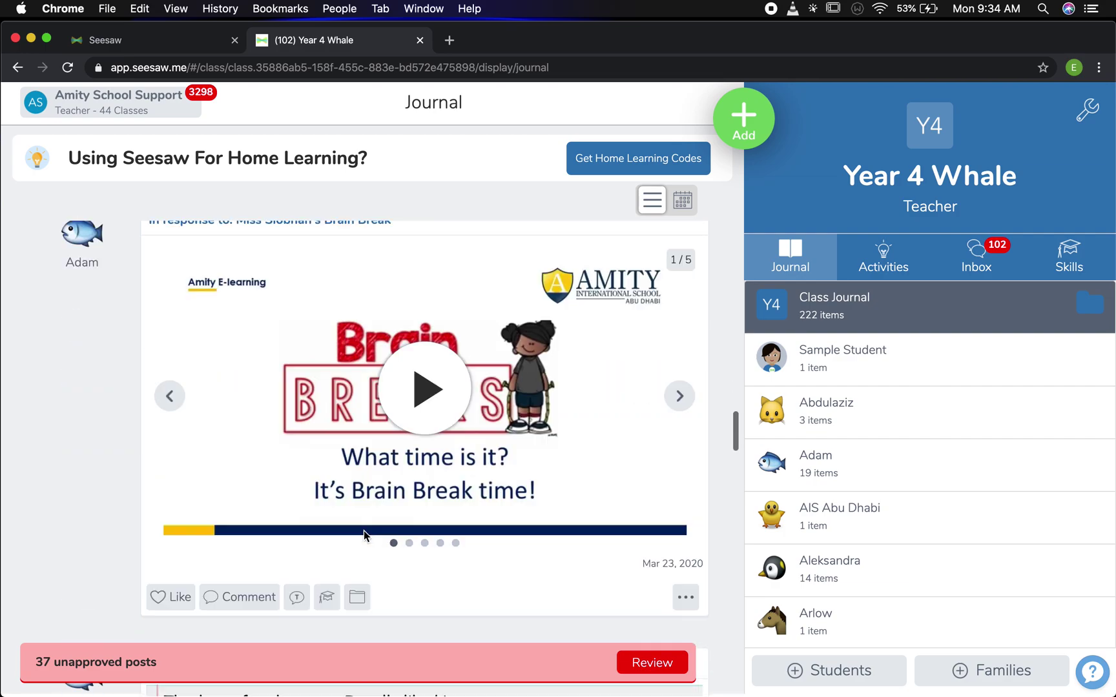
scroll(365, 537, "down", 15)
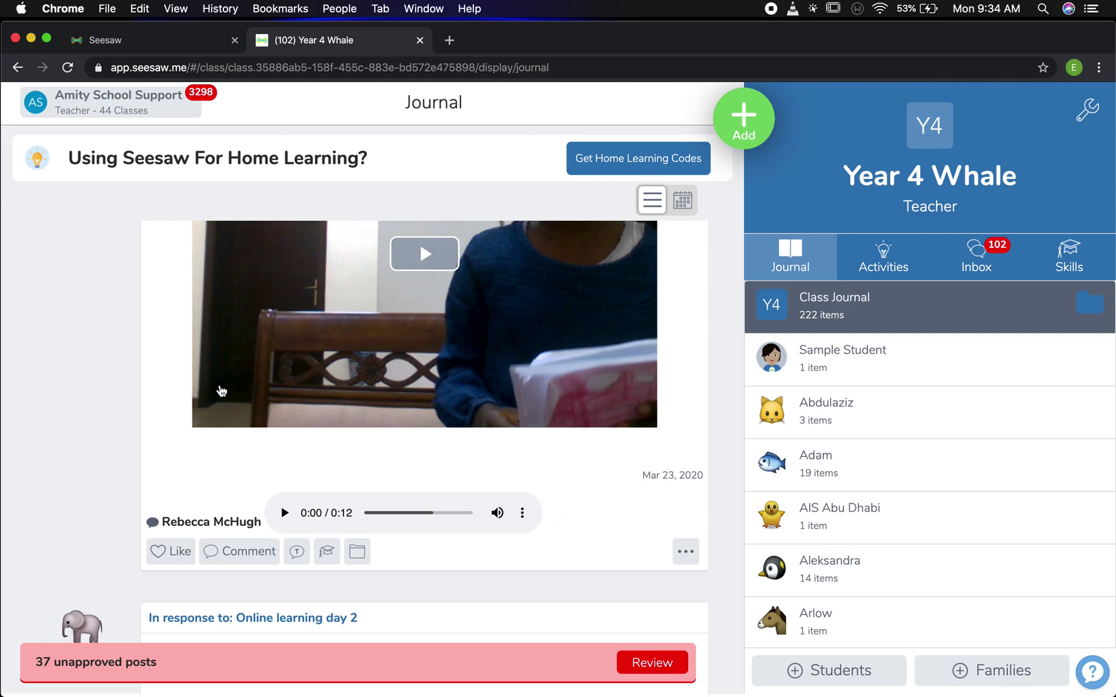
scroll(204, 364, "down", 20)
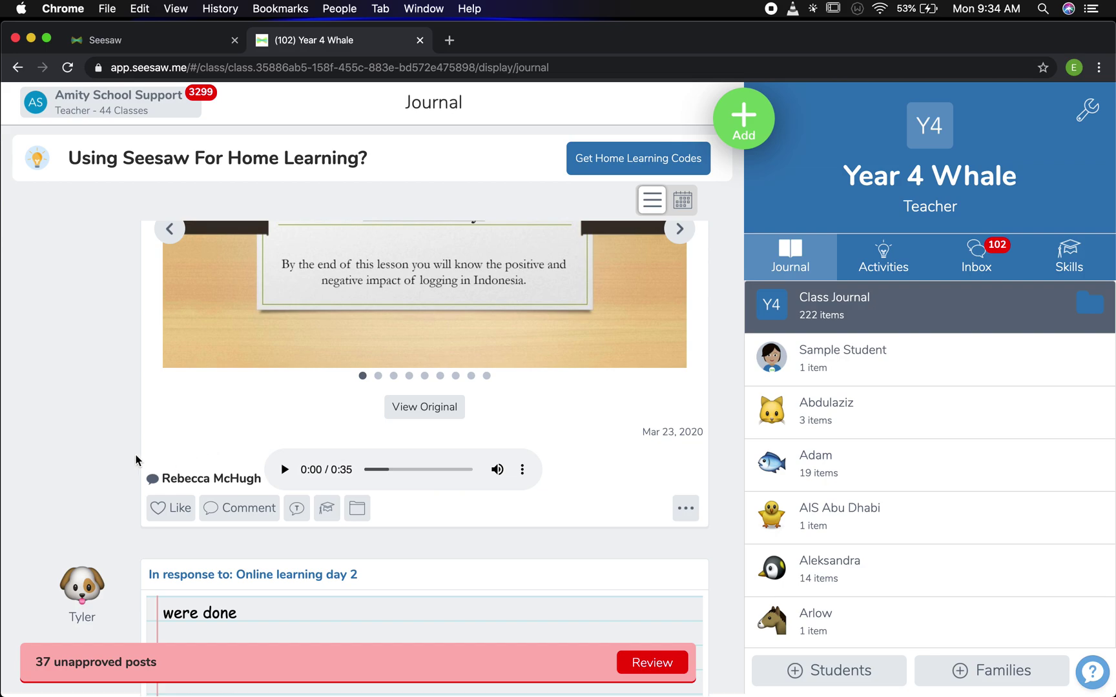
scroll(220, 388, "up", 3)
scroll(219, 389, "down", 6)
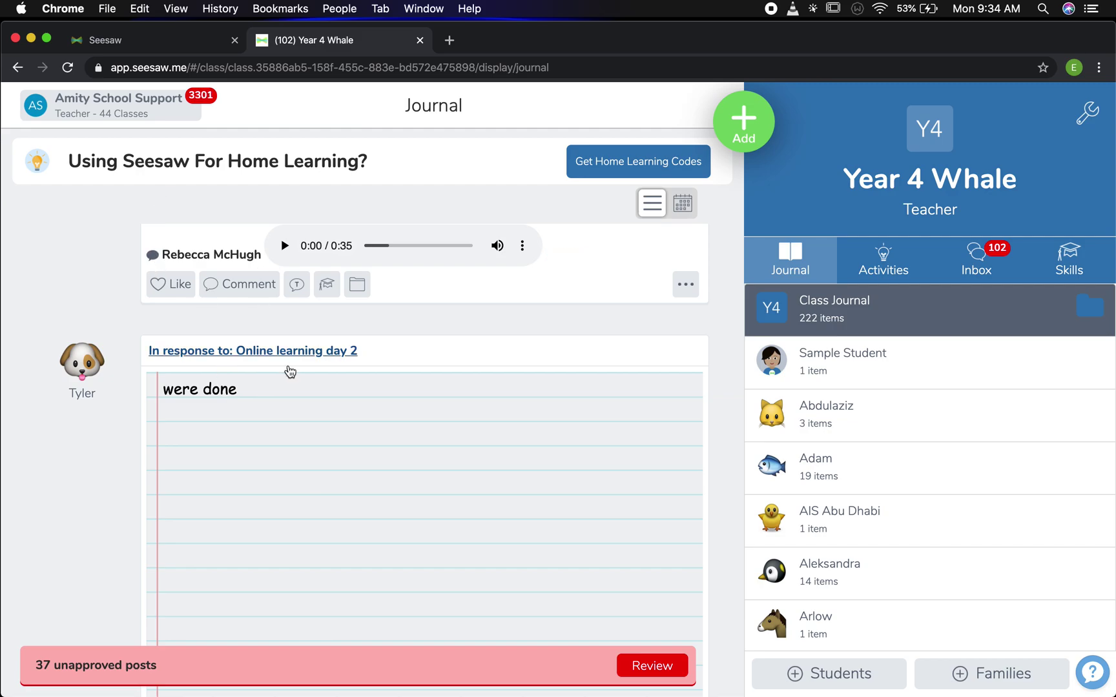
scroll(361, 488, "down", 10)
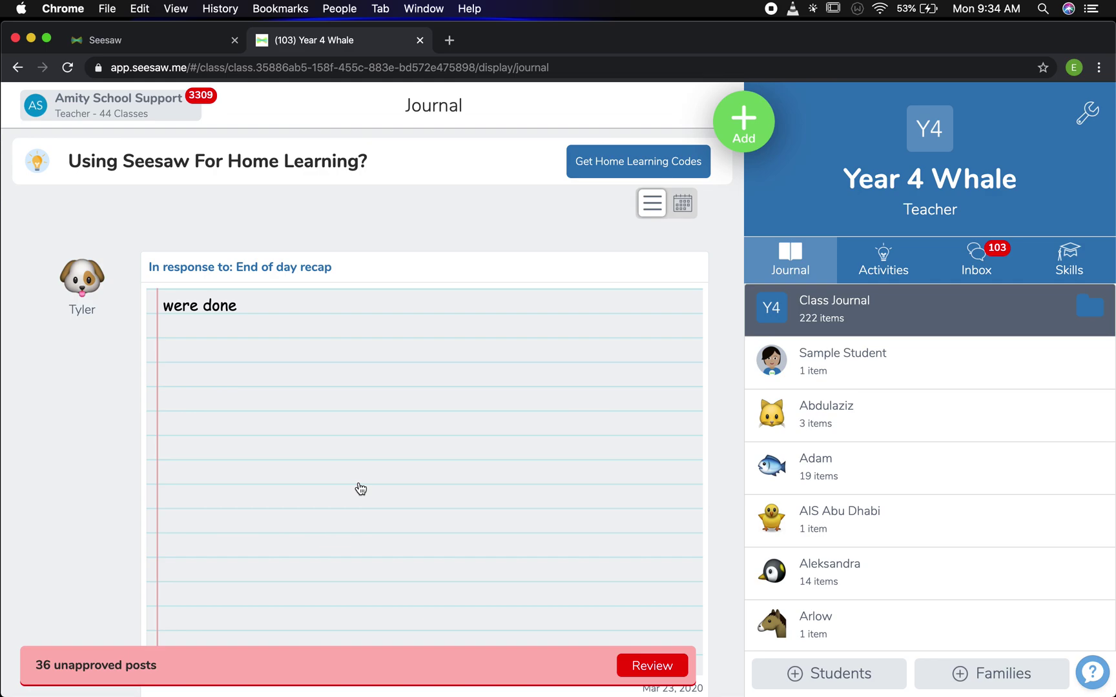
scroll(236, 463, "down", 4)
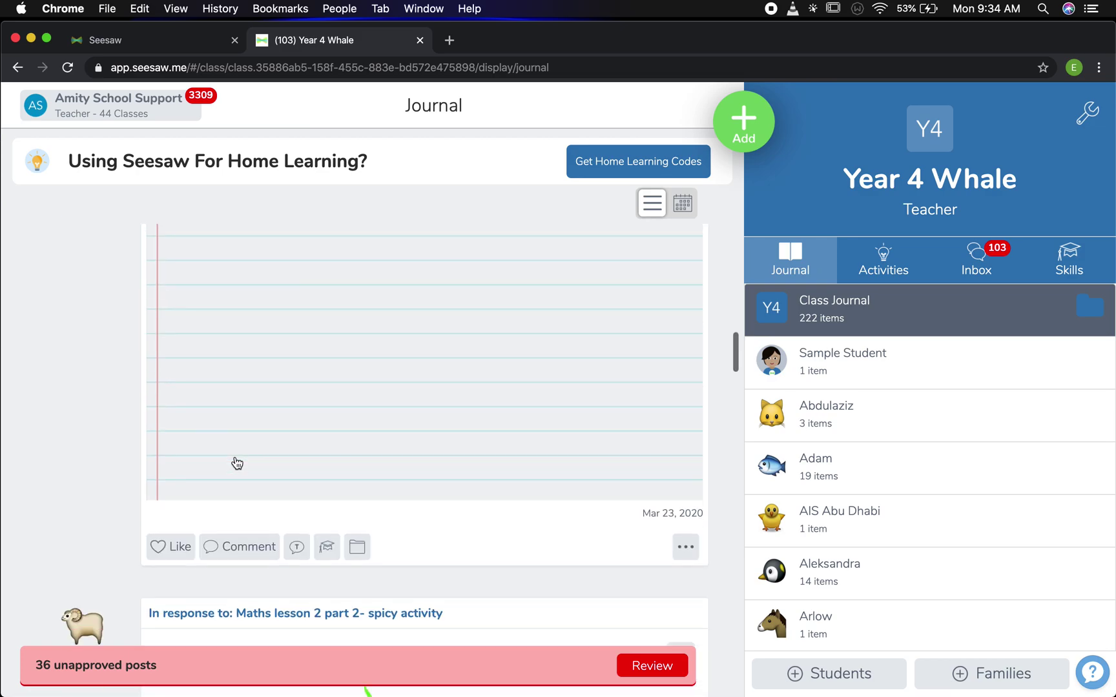